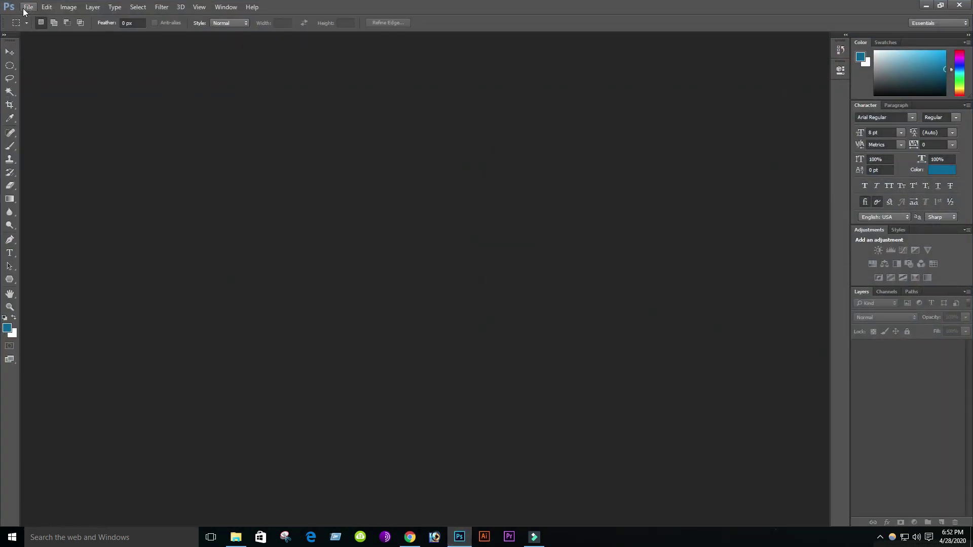
# - Create a new document 5.4 cm wide by 8.6 cm tall at 300 pixels per inch
pyautogui.click(26, 8)
pyautogui.click(43, 18)
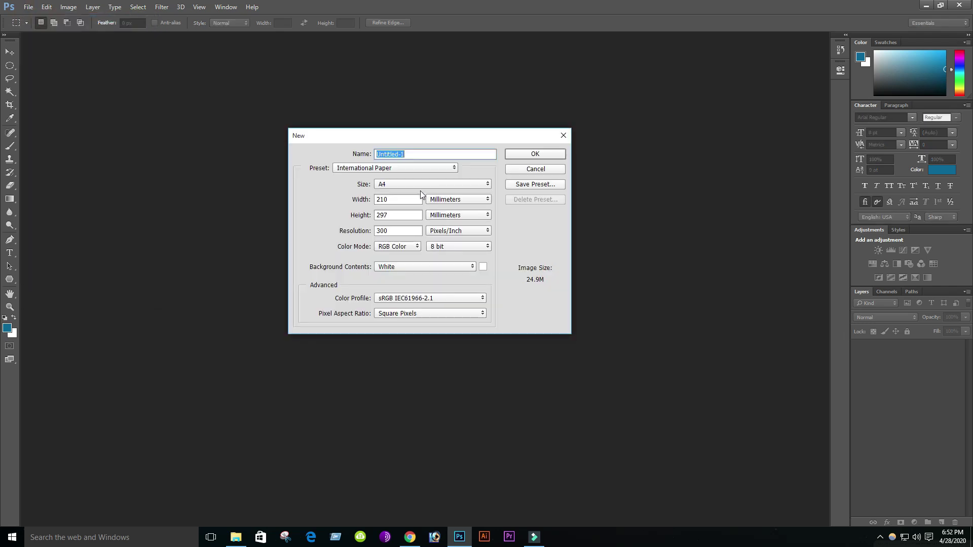
pyautogui.click(481, 201)
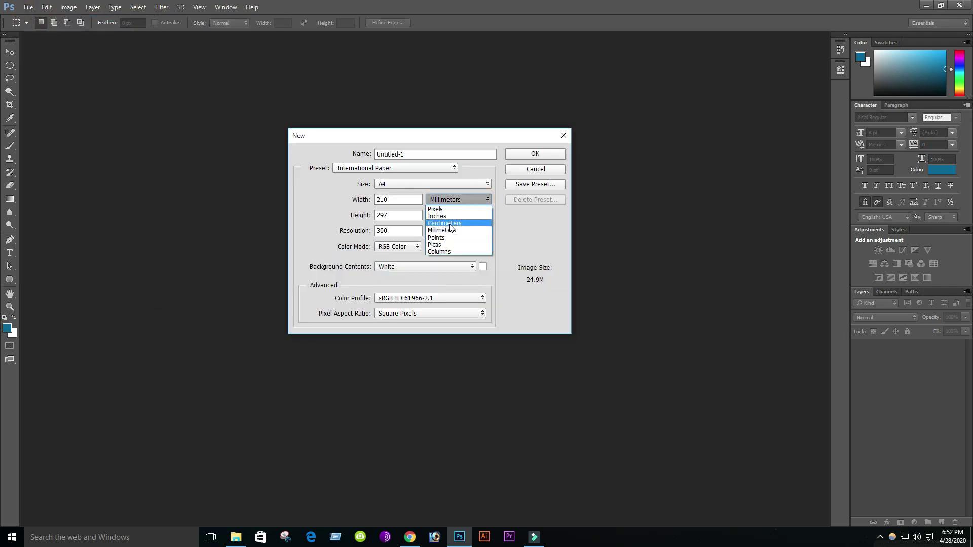
pyautogui.click(449, 223)
pyautogui.click(393, 199)
pyautogui.write('5.4')
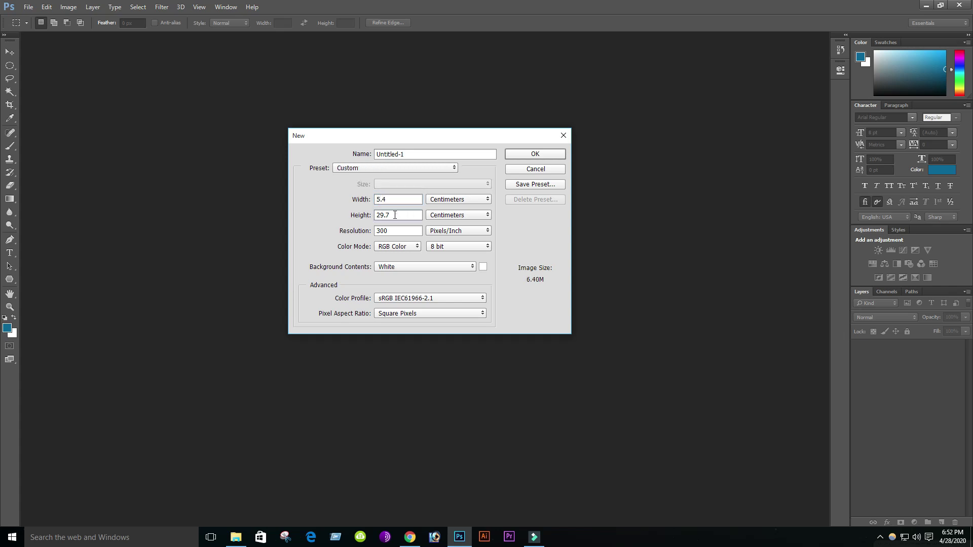
pyautogui.write('8.6')
pyautogui.doubleClick(405, 231)
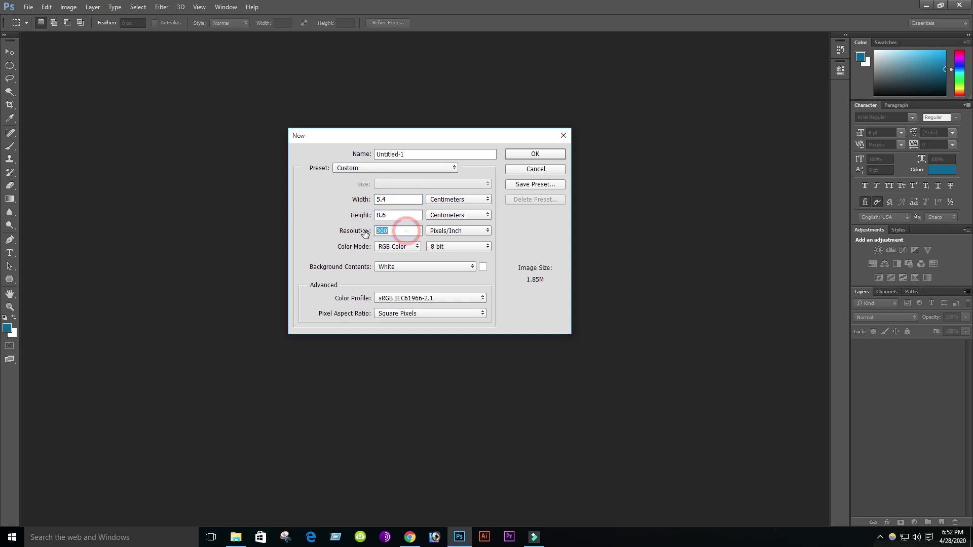
pyautogui.write('3..')
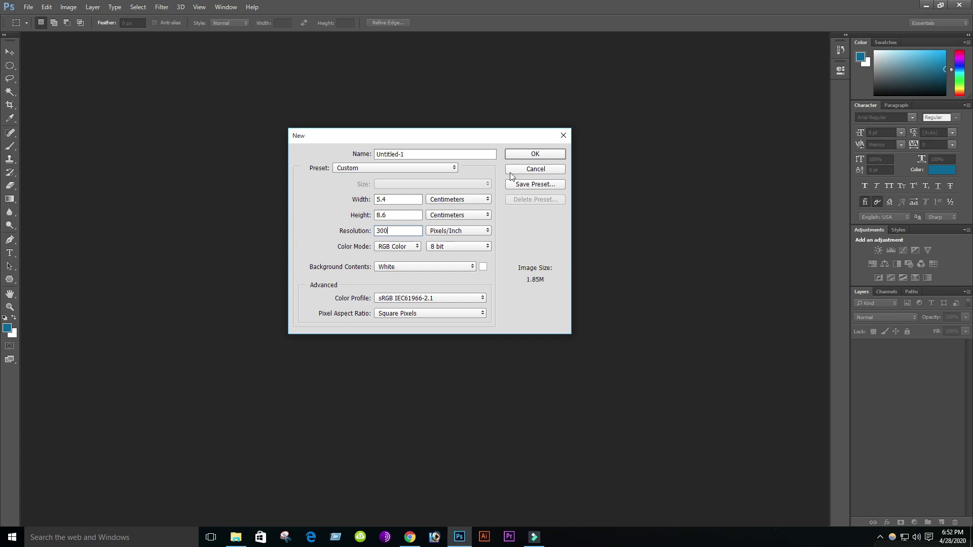
pyautogui.click(530, 158)
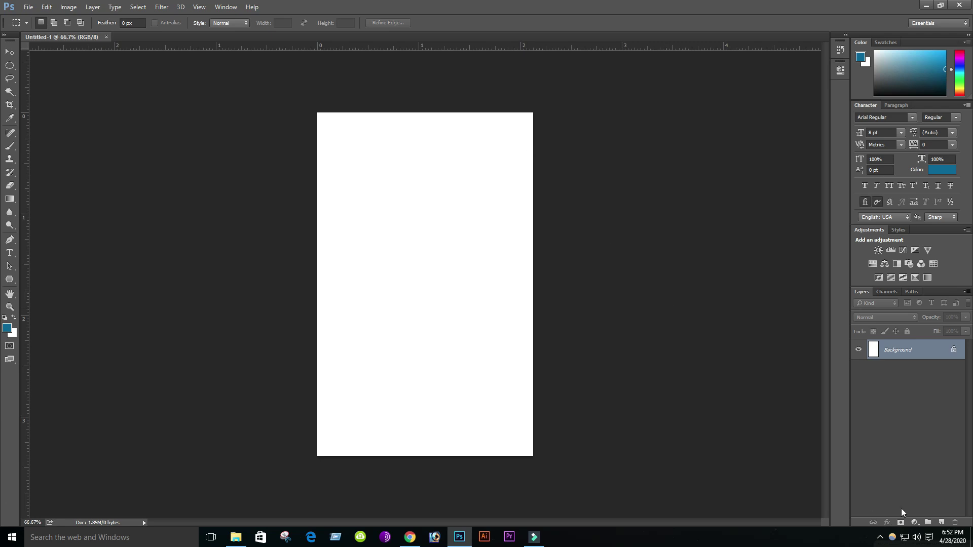
# - Add Layer 1 and draw a wide elliptical selection over the card's top edge, nudged into place
pyautogui.click(941, 523)
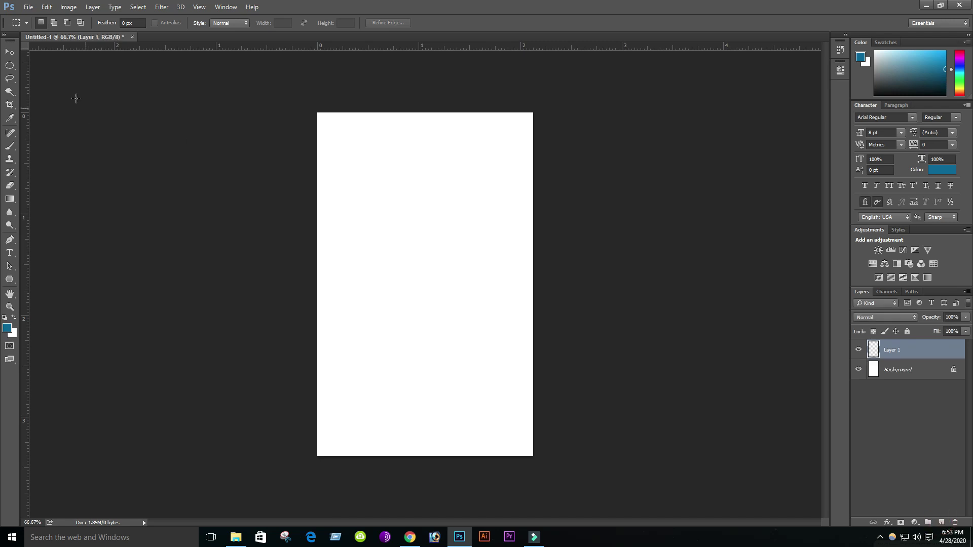
pyautogui.click(10, 65)
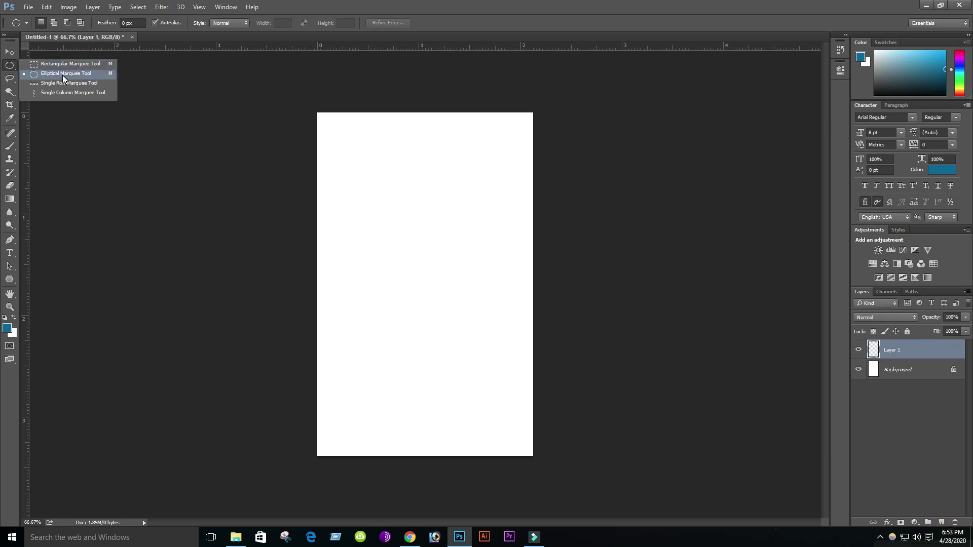
pyautogui.click(62, 73)
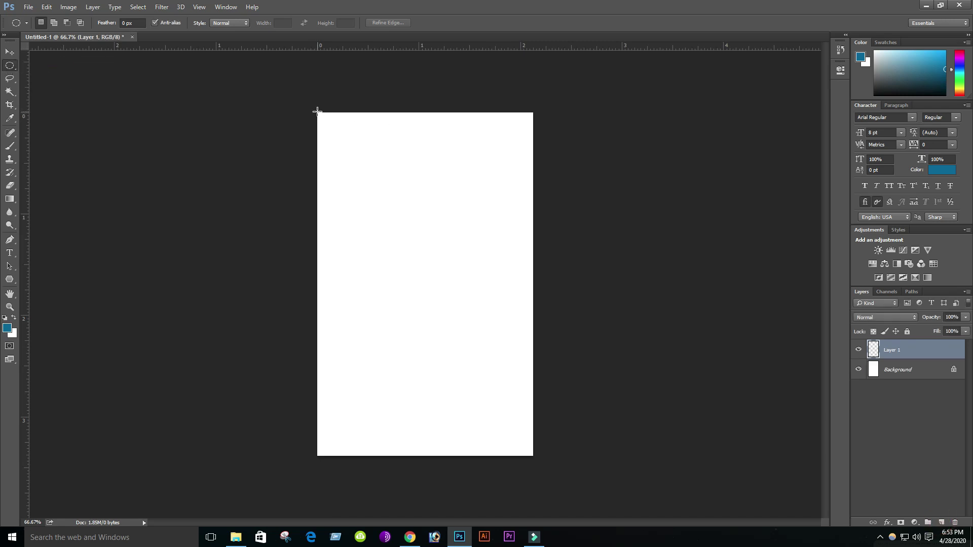
pyautogui.moveTo(317, 111); pyautogui.dragTo(549, 287)
pyautogui.hotkey('shift', 'Up')
pyautogui.hotkey('shift', 'Up')
pyautogui.hotkey('shift', 'Up')
pyautogui.hotkey('shift', 'Up')
pyautogui.hotkey('shift', 'Up')
pyautogui.hotkey('shift', 'Up')
pyautogui.hotkey('shift', 'Up')
pyautogui.hotkey('shift', 'Up')
pyautogui.hotkey('shift', 'Up')
pyautogui.hotkey('shift', 'Up')
pyautogui.hotkey('shift', 'Up')
pyautogui.hotkey('shift', 'Up')
pyautogui.hotkey('shift', 'Up')
pyautogui.hotkey('shift', 'Up')
pyautogui.hotkey('shift', 'Up')
pyautogui.hotkey('shift', 'Up')
pyautogui.hotkey('shift', 'Up')
pyautogui.press('Up')
pyautogui.press('Up')
pyautogui.press('Up')
pyautogui.press('Up')
pyautogui.press('Up')
pyautogui.press('Up')
pyautogui.press('Up')
pyautogui.press('Up')
pyautogui.press('Right')
pyautogui.press('Right')
pyautogui.press('Right')
pyautogui.press('Right')
pyautogui.press('Down')
pyautogui.press('Down')
pyautogui.press('Down')
pyautogui.press('Down')
pyautogui.press('Down')
pyautogui.press('Down')
pyautogui.press('Down')
pyautogui.press('Down')
pyautogui.press('Down')
pyautogui.press('Down')
pyautogui.press('Down')
pyautogui.press('Down')
pyautogui.press('Down')
pyautogui.press('Down')
pyautogui.press('Down')
pyautogui.press('Down')
pyautogui.press('Down')
pyautogui.press('Down')
pyautogui.press('Down')
pyautogui.press('Down')
pyautogui.press('Down')
pyautogui.press('Right')
pyautogui.press('Right')
pyautogui.press('Right')
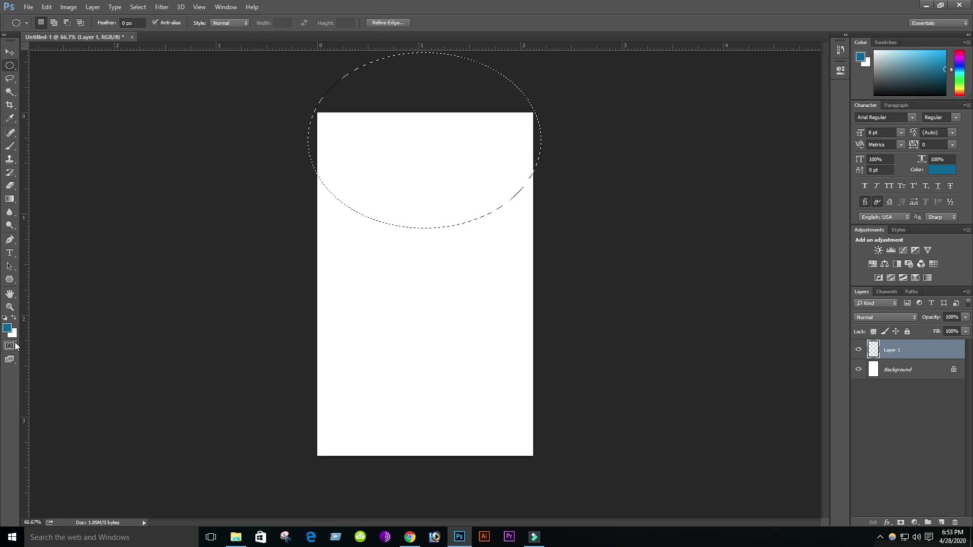
# - Fill the ellipse selection with blue and clear the selection
pyautogui.click(14, 318)
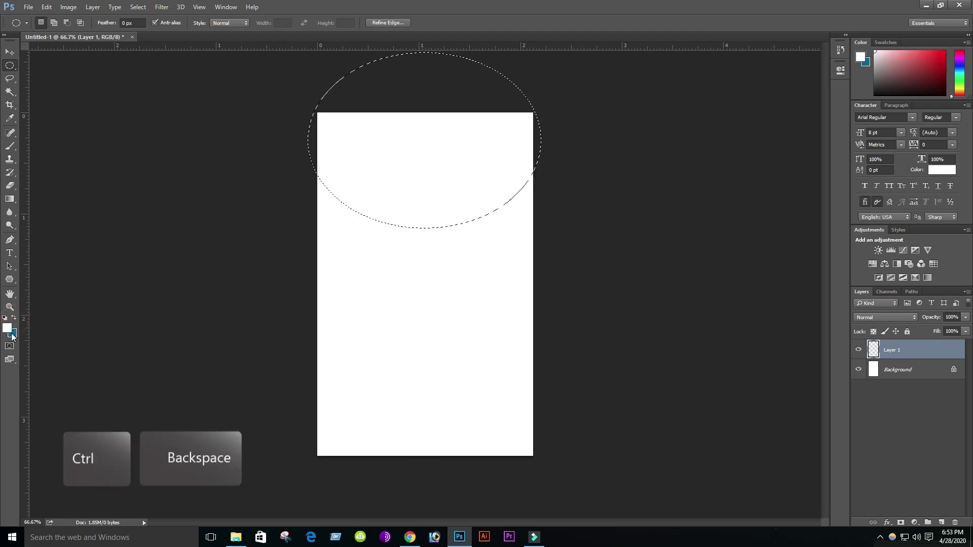
pyautogui.hotkey('ctrl', 'BackSpace')
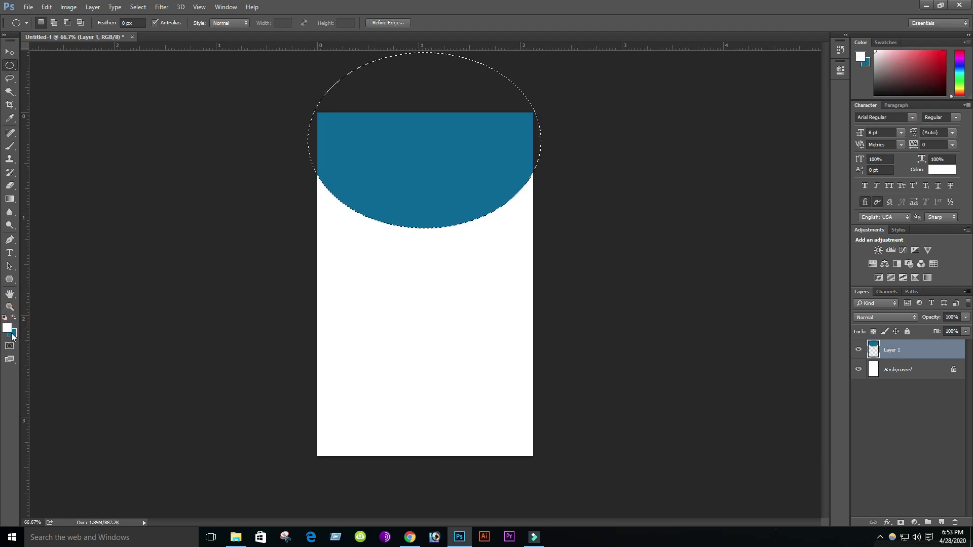
pyautogui.hotkey('ctrl', 'd')
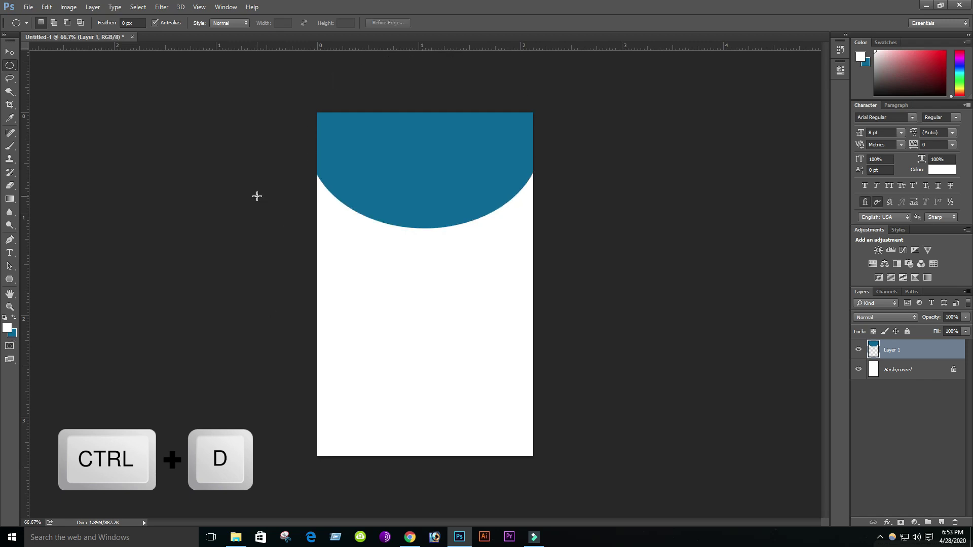
# - Add Layer 2, then Ctrl+Alt-drag a copy of Layer 1's blue shape down to the card bottom
pyautogui.click(941, 522)
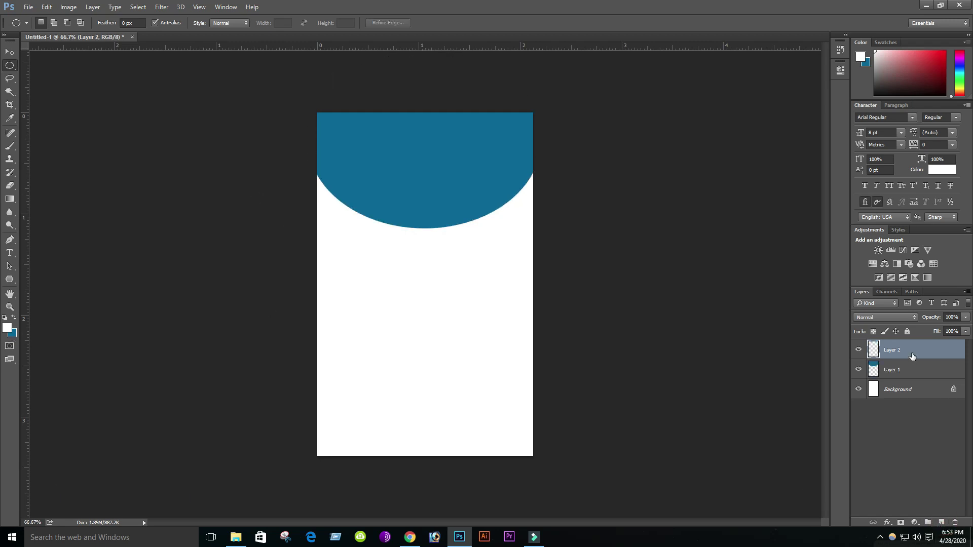
pyautogui.press('v')
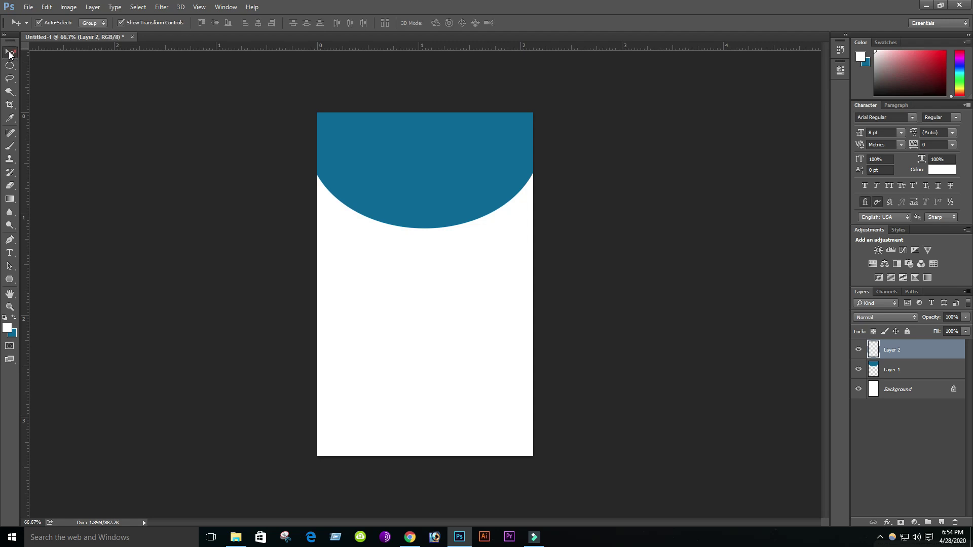
pyautogui.click(892, 372)
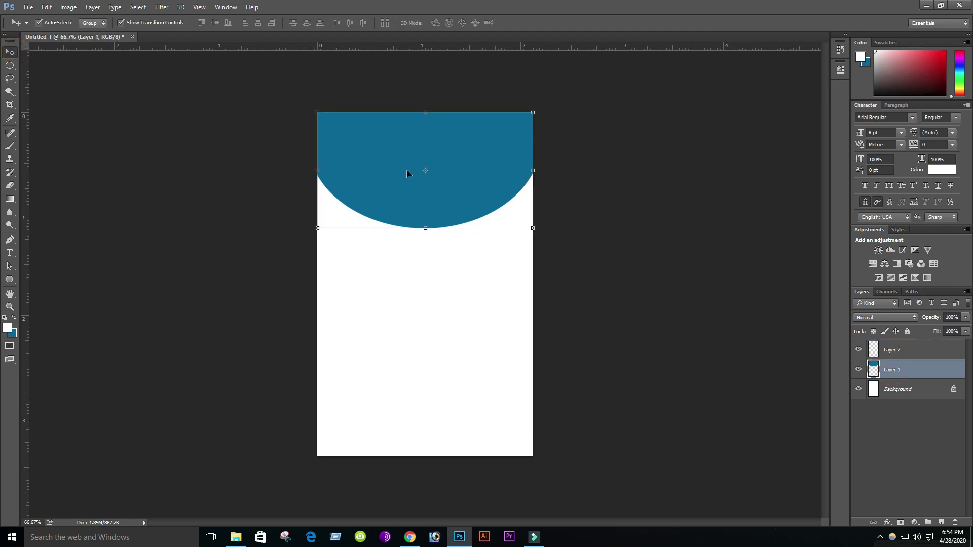
pyautogui.hotkey('ctrl', 'alt')
pyautogui.moveTo(434, 198); pyautogui.dragTo(425, 435)
# - Flip and flatten the copy along the bottom edge, apply the transform, and make Layer 2 active
pyautogui.doubleClick(416, 442)
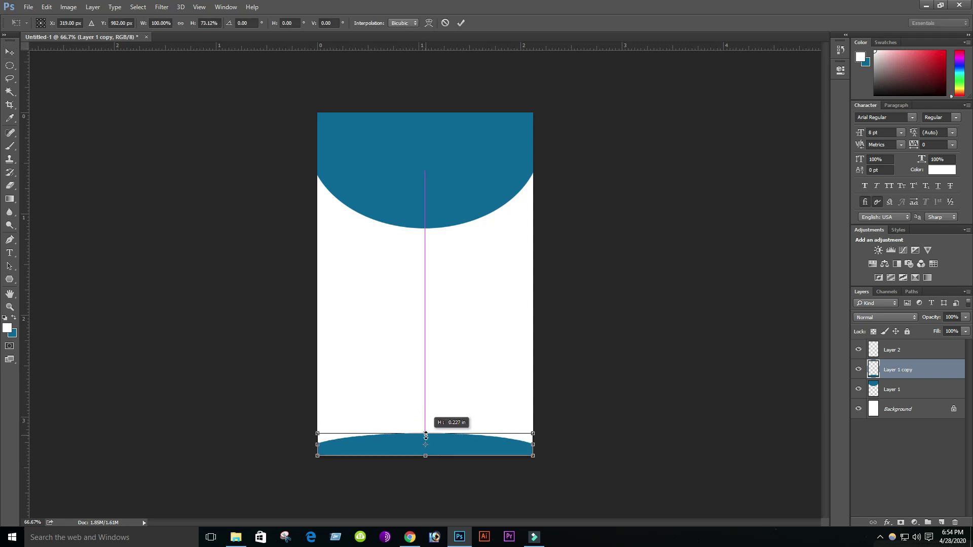
pyautogui.click(10, 52)
pyautogui.click(443, 204)
pyautogui.click(486, 344)
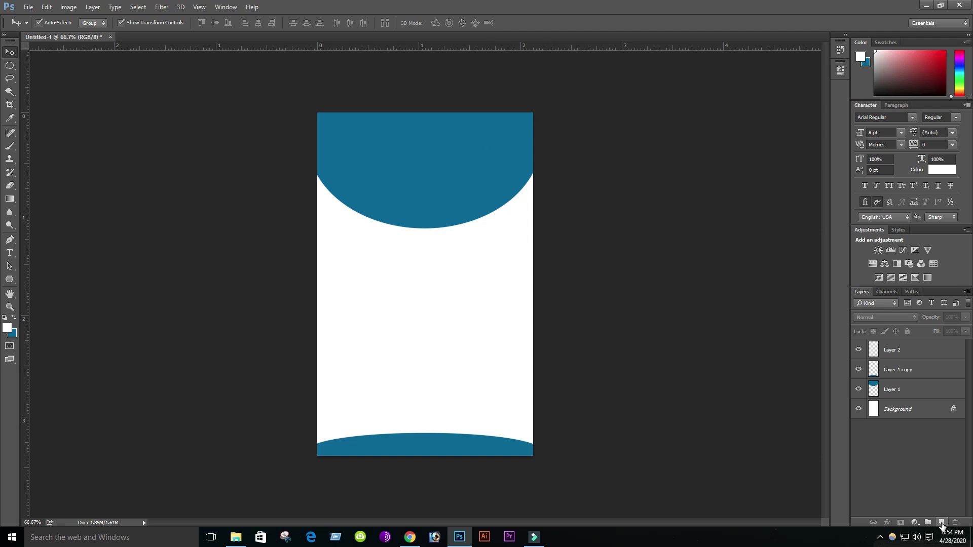
pyautogui.click(902, 350)
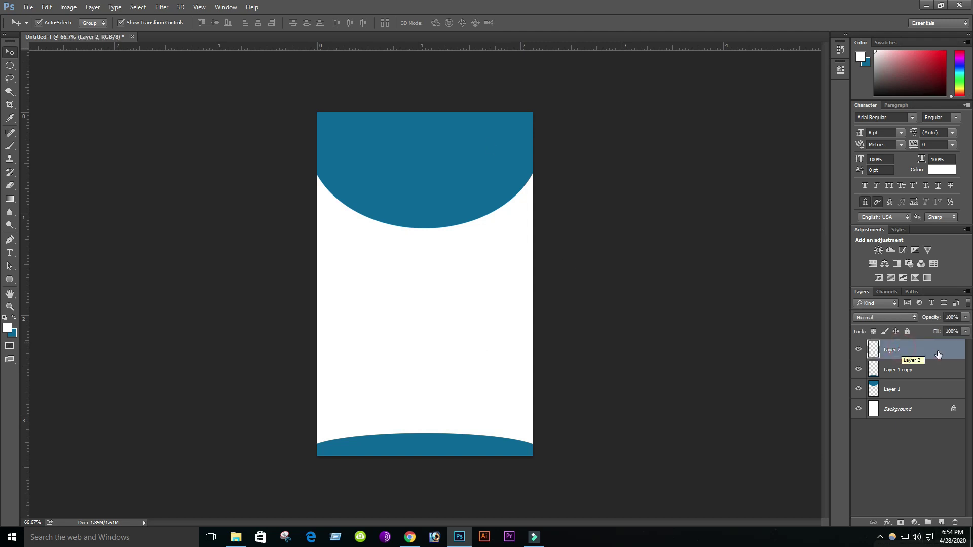
# - On new Layer 3, fill a perfect-circle selection with white, overlapping the top curve's lower edge
pyautogui.click(942, 523)
pyautogui.click(10, 65)
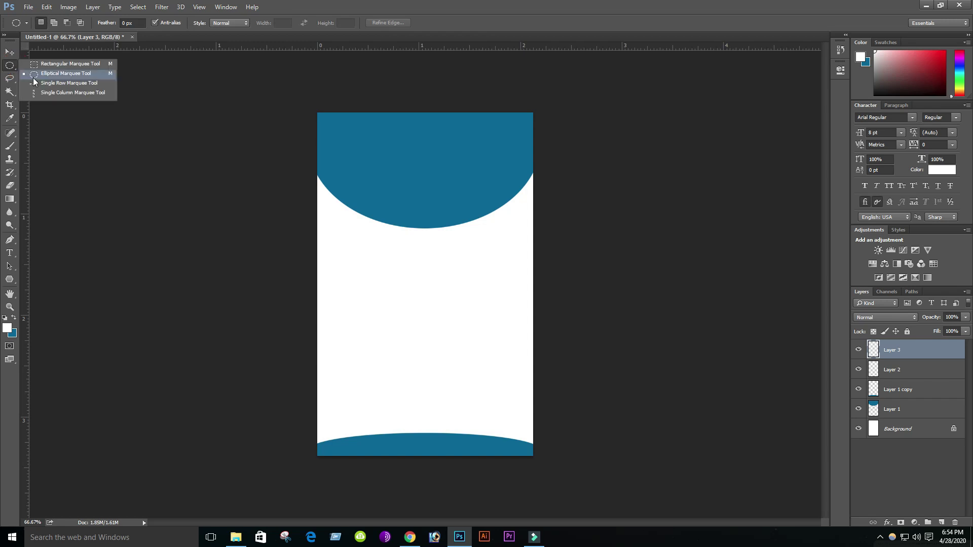
pyautogui.press('shift')
pyautogui.moveTo(377, 177); pyautogui.dragTo(473, 278)
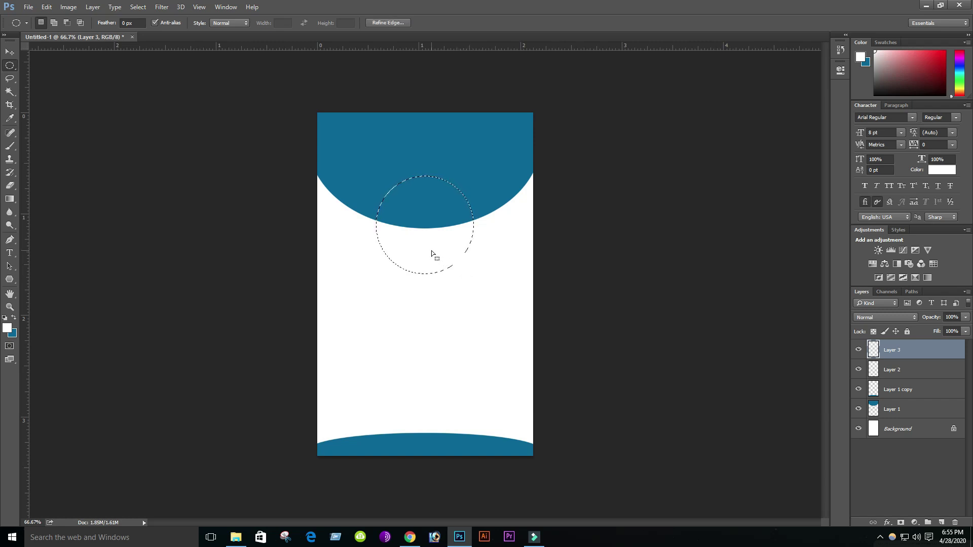
pyautogui.click(13, 318)
pyautogui.hotkey('ctrl', 'BackSpace')
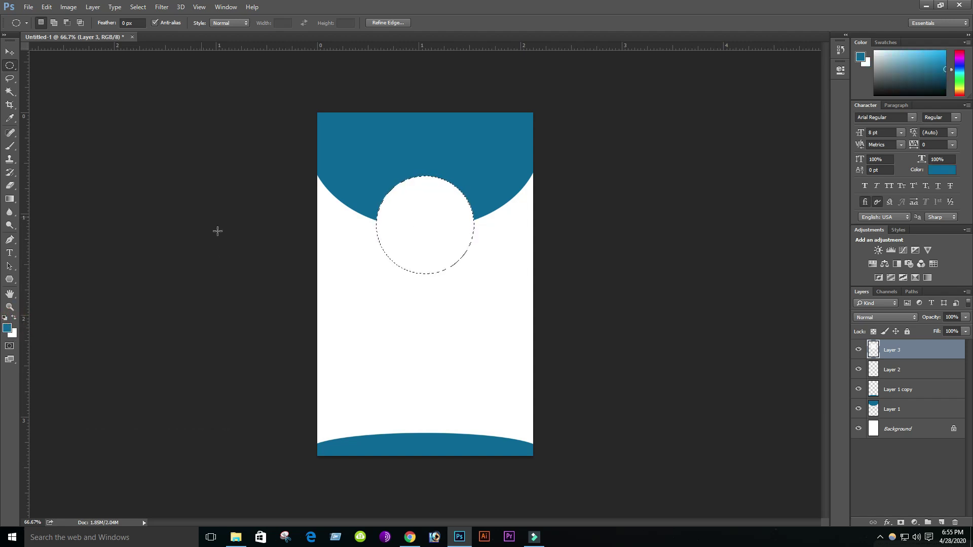
# - Give Layer 3's white circle a black Stroke of about 21 px, then deselect
pyautogui.rightClick(923, 352)
pyautogui.click(832, 165)
pyautogui.click(634, 258)
pyautogui.click(617, 181)
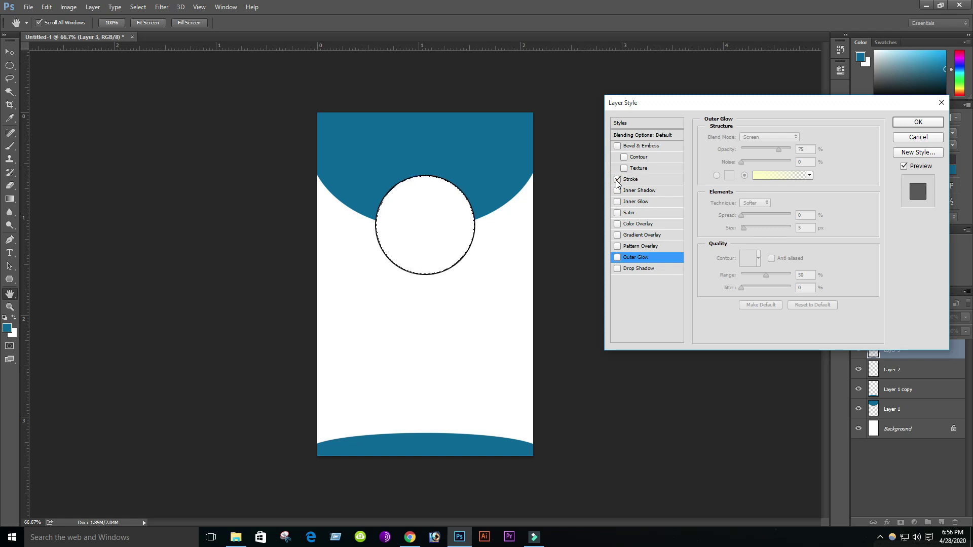
pyautogui.click(651, 297)
pyautogui.click(637, 181)
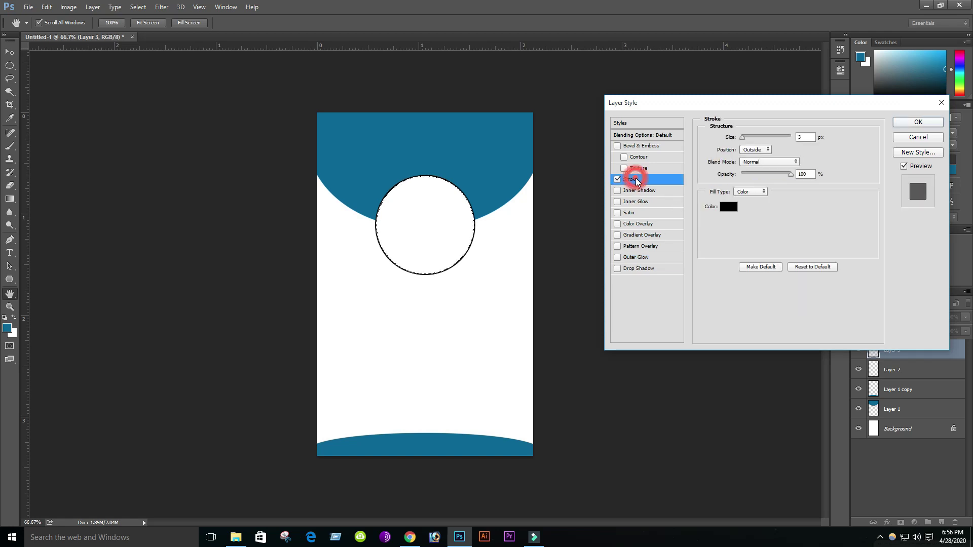
pyautogui.moveTo(742, 138); pyautogui.dragTo(746, 141)
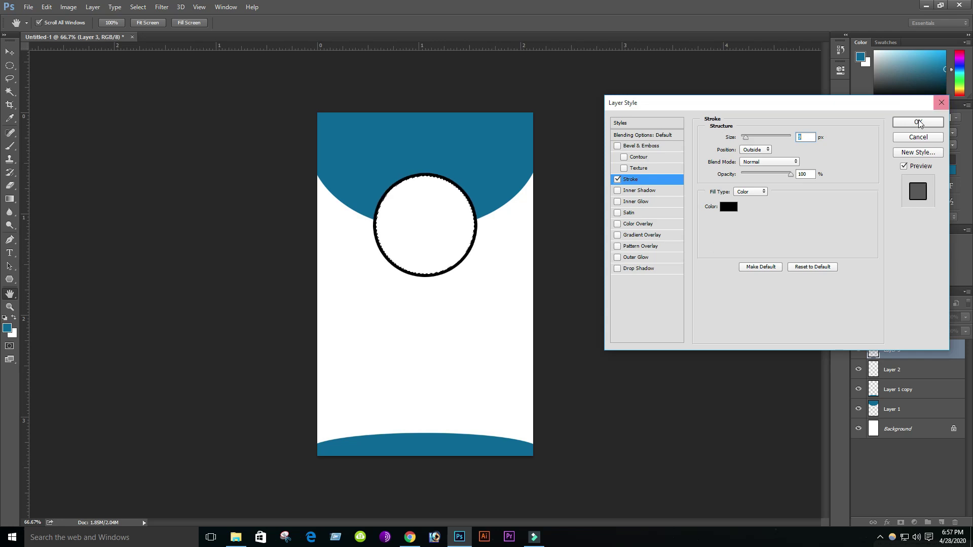
pyautogui.click(919, 124)
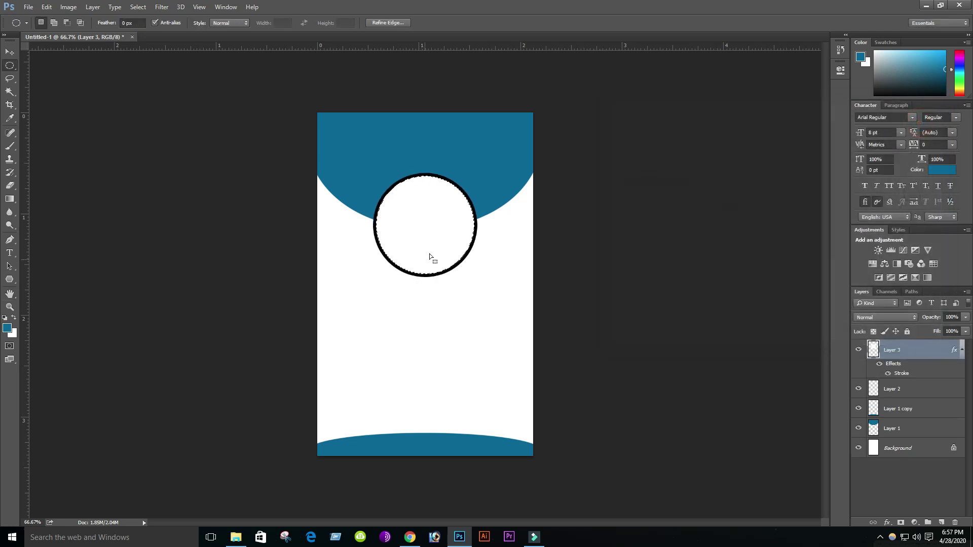
pyautogui.hotkey('ctrl', 'd')
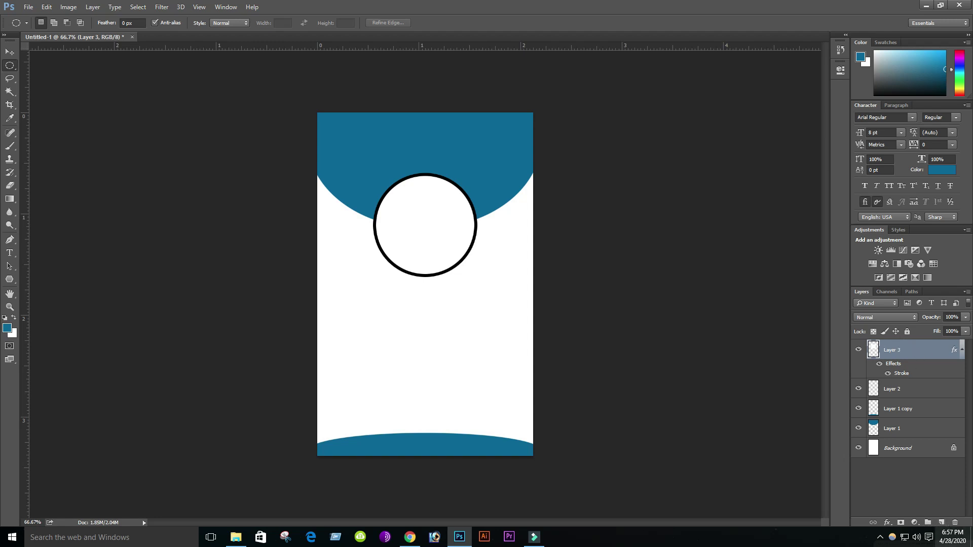
# - Add a new layer and open the woman-in-saree portrait from the Desktop's New folder
pyautogui.click(941, 522)
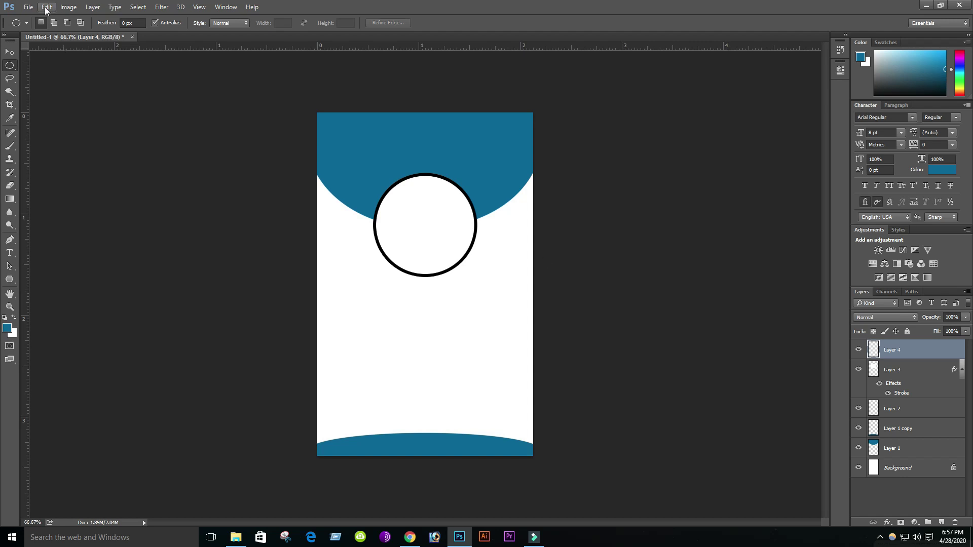
pyautogui.click(27, 8)
pyautogui.click(36, 28)
pyautogui.click(41, 101)
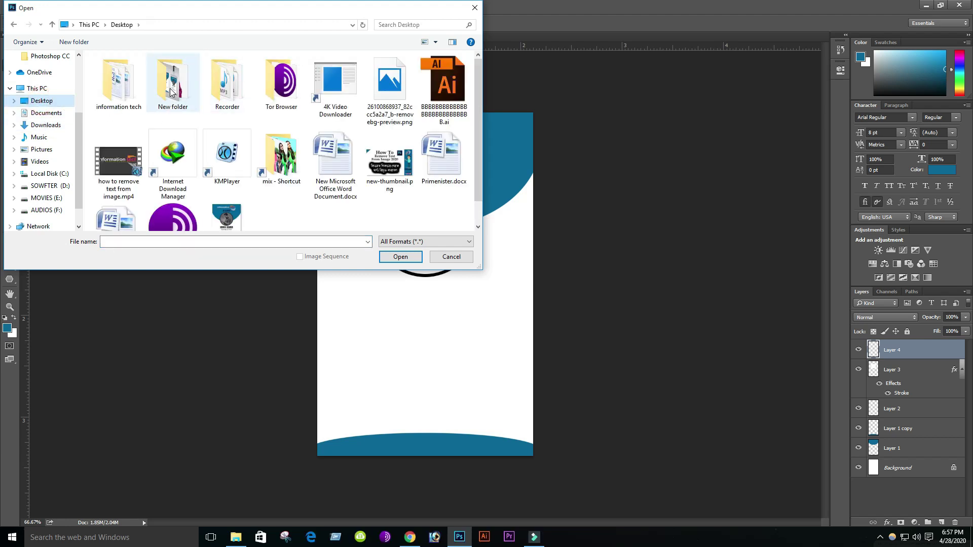
pyautogui.doubleClick(170, 92)
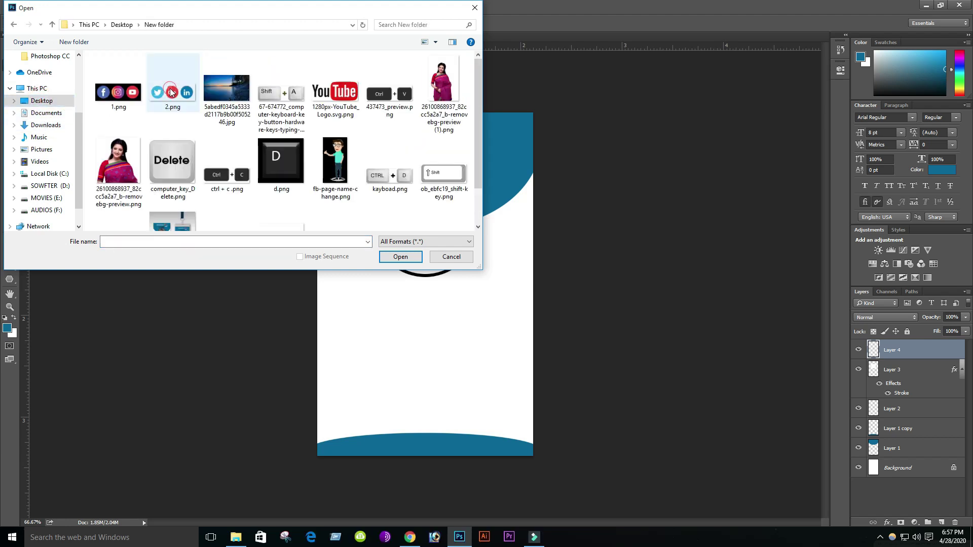
pyautogui.moveTo(476, 89)
pyautogui.mouseDown()
pyautogui.moveTo(478, 136)
pyautogui.moveTo(478, 76)
pyautogui.mouseUp()
pyautogui.click(446, 85)
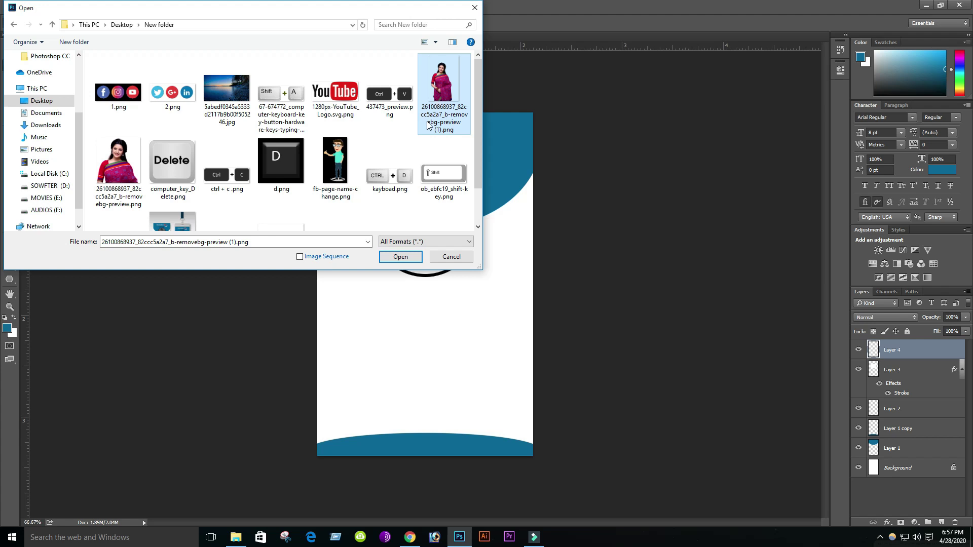
pyautogui.click(400, 257)
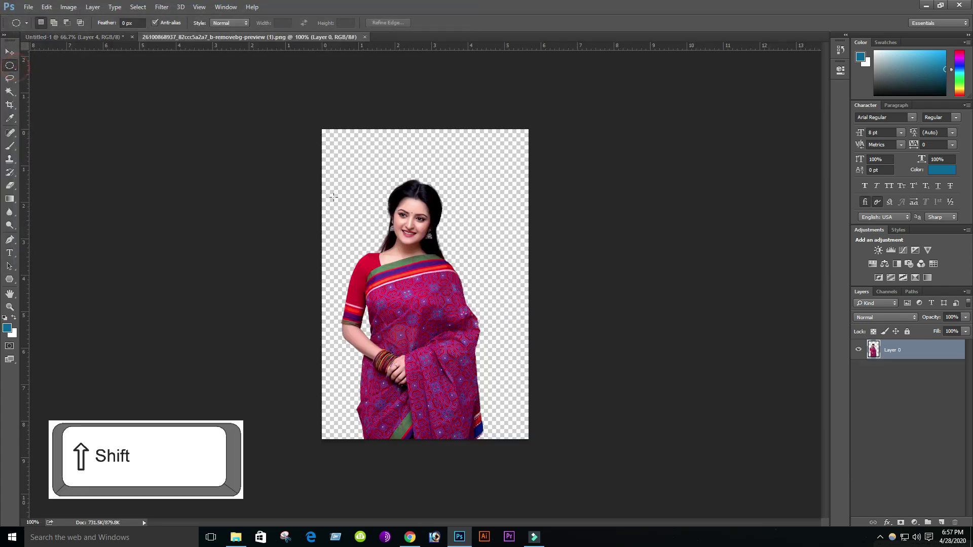
# - Select a circle around her head and shoulders and move it onto the card
pyautogui.moveTo(354, 187); pyautogui.dragTo(501, 405)
pyautogui.moveTo(450, 339); pyautogui.dragTo(434, 330)
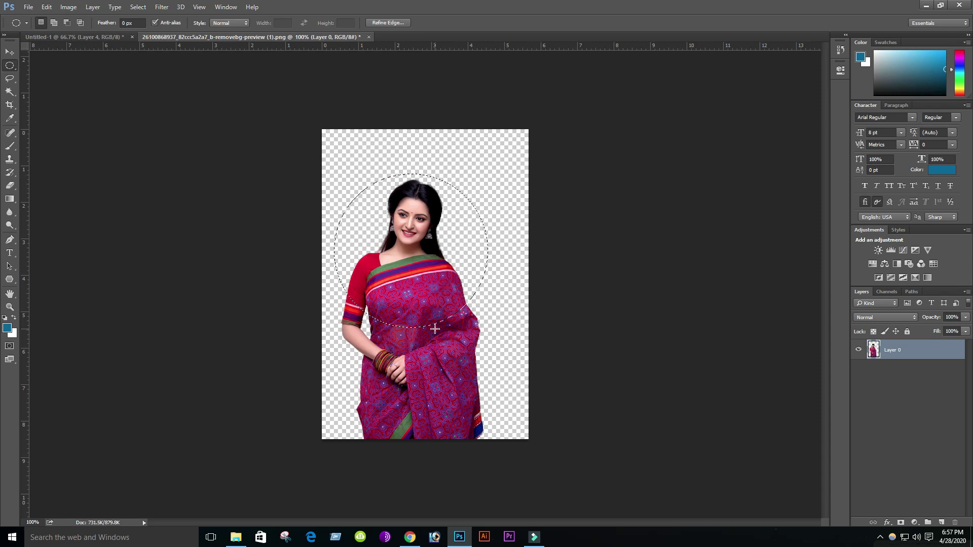
pyautogui.press('v')
pyautogui.moveTo(413, 280); pyautogui.dragTo(430, 252)
# - Scale the portrait to about 97%, centre it in the outlined circle, and apply
pyautogui.moveTo(461, 174); pyautogui.dragTo(458, 177)
pyautogui.press('Right')
pyautogui.press('Right')
pyautogui.press('Right')
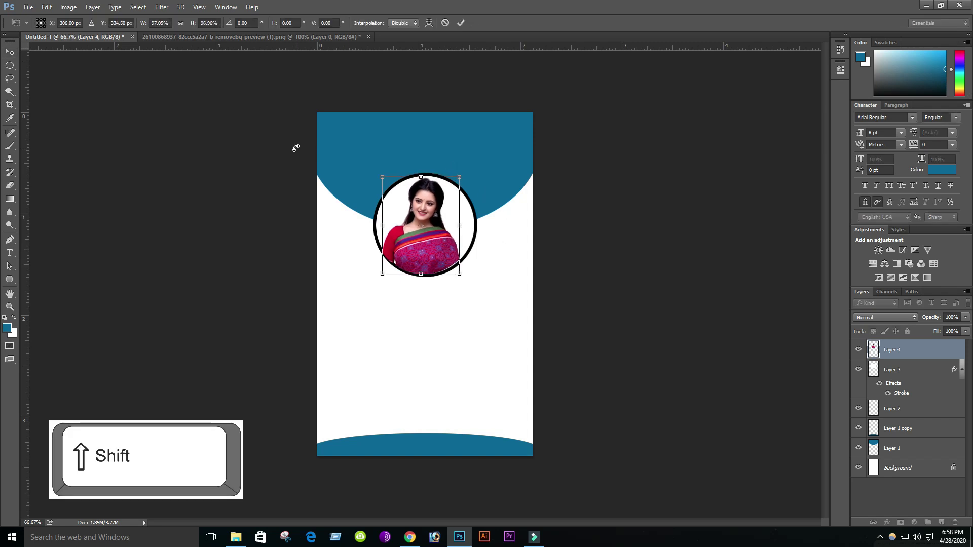
pyautogui.press('Down')
pyautogui.click(10, 52)
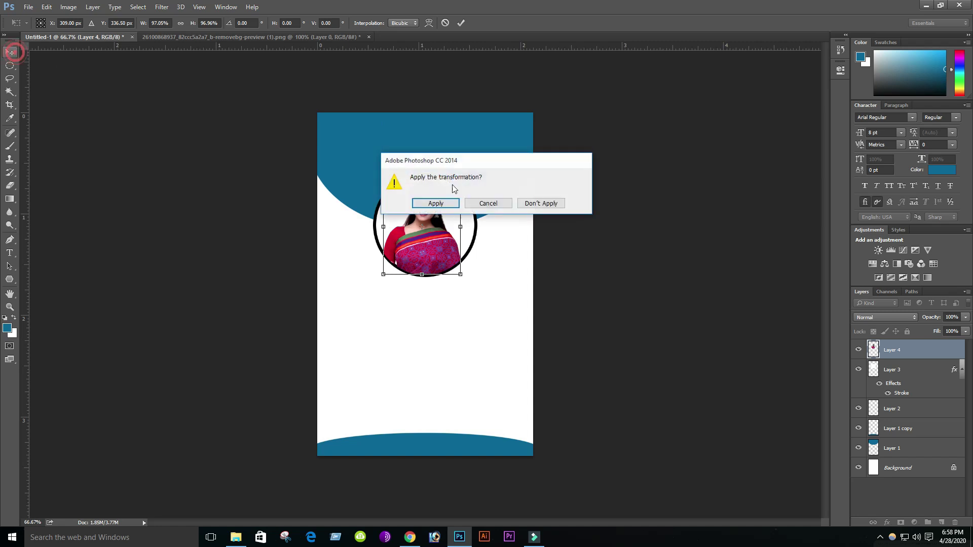
pyautogui.press('Return')
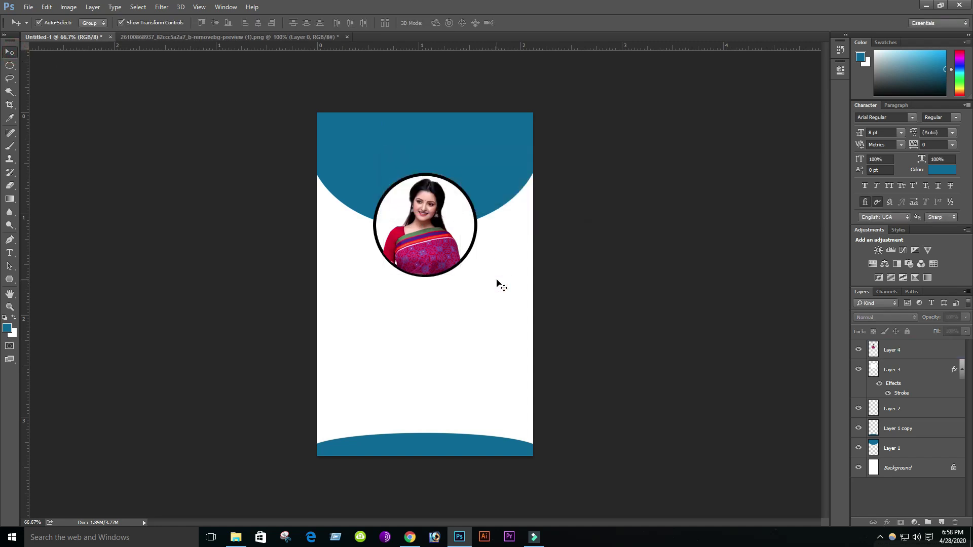
pyautogui.click(911, 359)
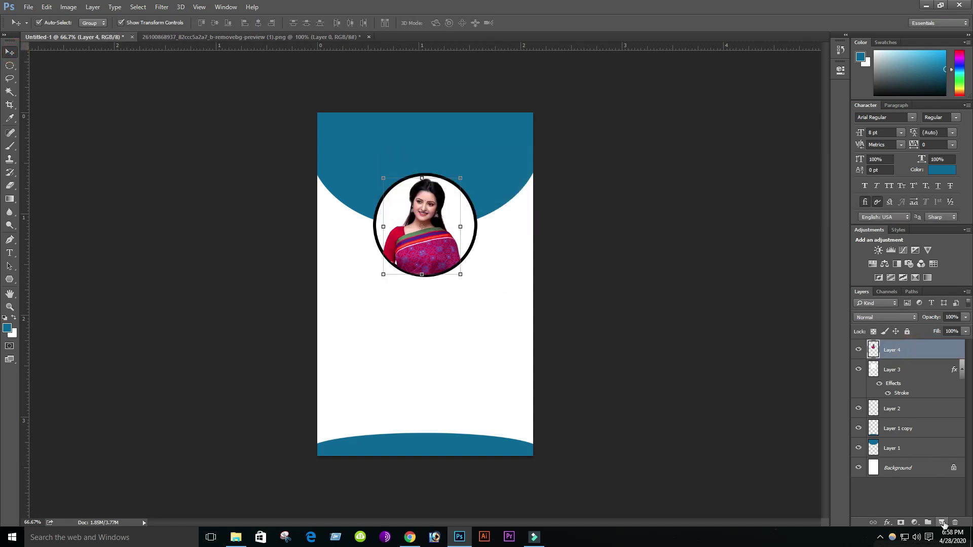
# - Add a new layer and open new.png from the information tech folder on the Desktop
pyautogui.click(940, 522)
pyautogui.click(29, 7)
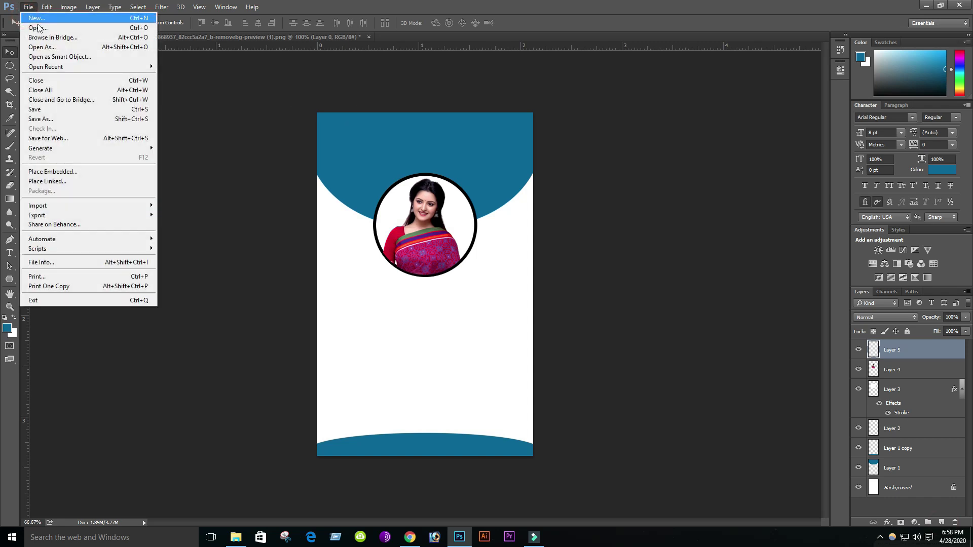
pyautogui.click(38, 29)
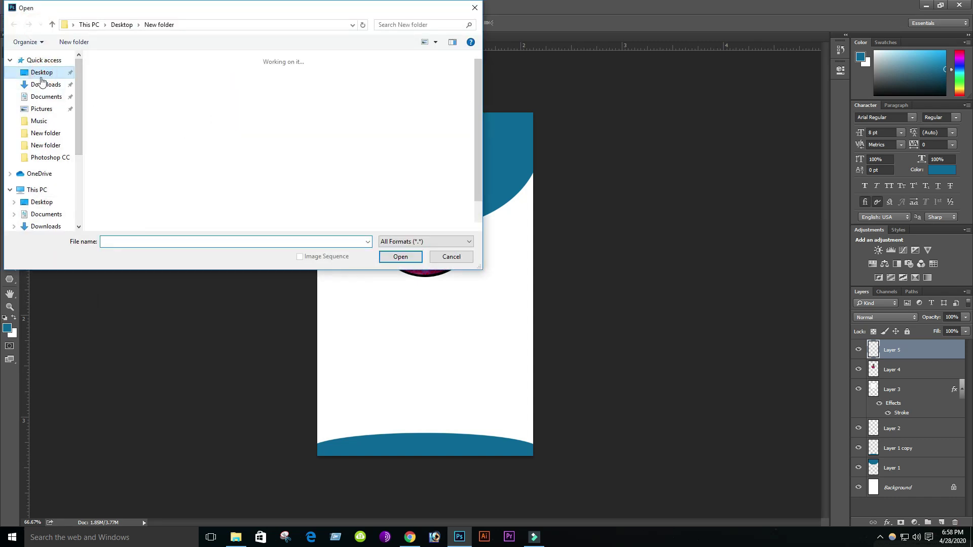
pyautogui.click(35, 76)
pyautogui.doubleClick(113, 76)
pyautogui.click(348, 92)
pyautogui.click(399, 257)
# - Drag the logo onto the ID card, scale it proportionally to about 95%, and nudge it up
pyautogui.moveTo(550, 219); pyautogui.dragTo(346, 152)
pyautogui.click(99, 38)
pyautogui.click(428, 37)
pyautogui.moveTo(405, 149); pyautogui.dragTo(406, 147)
pyautogui.hotkey('ctrl', 't')
pyautogui.press('shift')
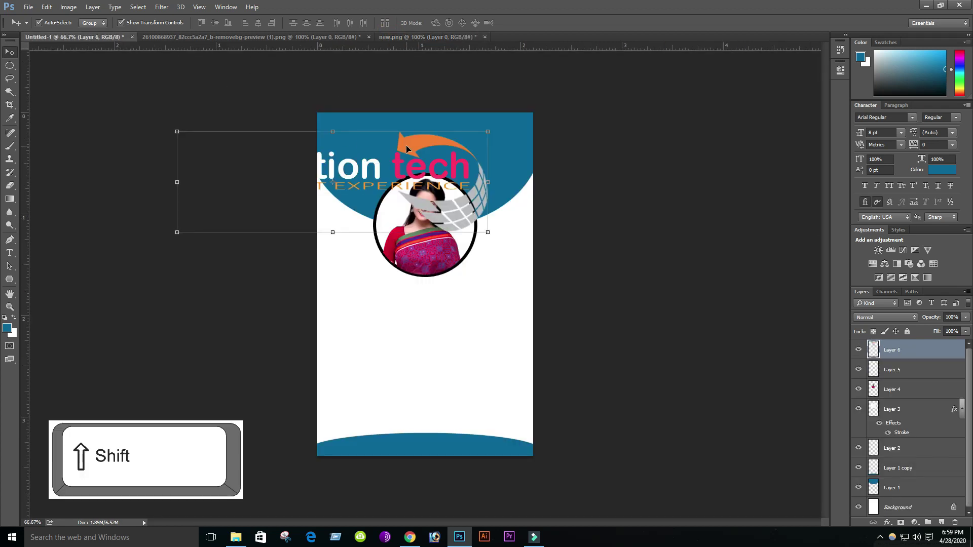
pyautogui.moveTo(487, 132); pyautogui.dragTo(436, 144)
pyautogui.press('Return')
pyautogui.press('Up')
pyautogui.press('Up')
pyautogui.press('Up')
pyautogui.press('Up')
pyautogui.press('Up')
pyautogui.press('Up')
pyautogui.press('Up')
pyautogui.press('Up')
pyautogui.press('Up')
pyautogui.press('Up')
pyautogui.press('Up')
pyautogui.press('Up')
pyautogui.press('Up')
pyautogui.press('Up')
pyautogui.press('Up')
pyautogui.press('Up')
pyautogui.press('Up')
pyautogui.press('Up')
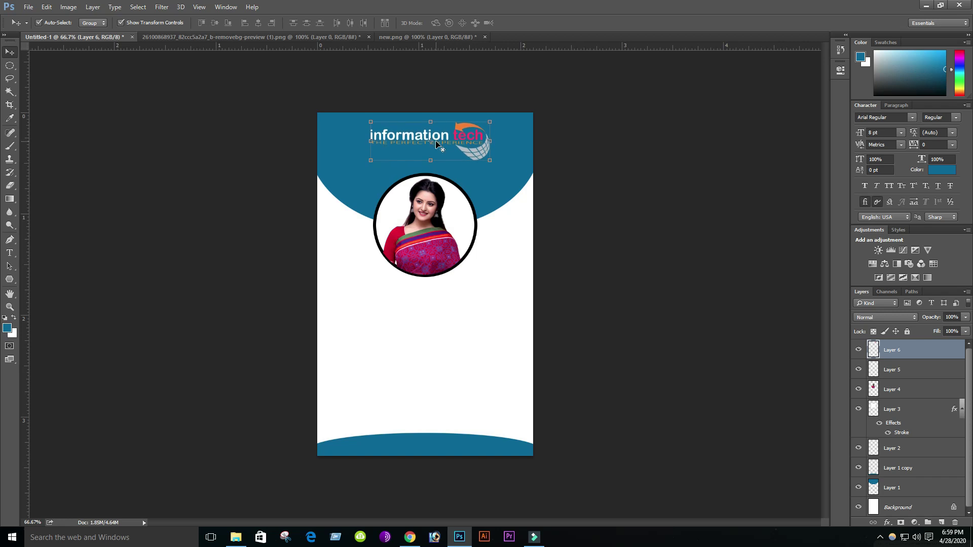
# - Enlarge the logo to span the blue header and nudge it into position
pyautogui.click(471, 192)
pyautogui.click(445, 143)
pyautogui.moveTo(368, 156); pyautogui.dragTo(347, 163)
pyautogui.doubleClick(458, 141)
pyautogui.press('Up')
pyautogui.press('Up')
pyautogui.press('Up')
pyautogui.press('Up')
pyautogui.press('Up')
pyautogui.press('Right')
pyautogui.press('Right')
pyautogui.press('Right')
pyautogui.press('Right')
pyautogui.press('Right')
pyautogui.press('Right')
pyautogui.press('Right')
pyautogui.press('Right')
pyautogui.press('Right')
pyautogui.press('Right')
pyautogui.press('Right')
pyautogui.press('Right')
pyautogui.press('Right')
pyautogui.press('Down')
pyautogui.press('Down')
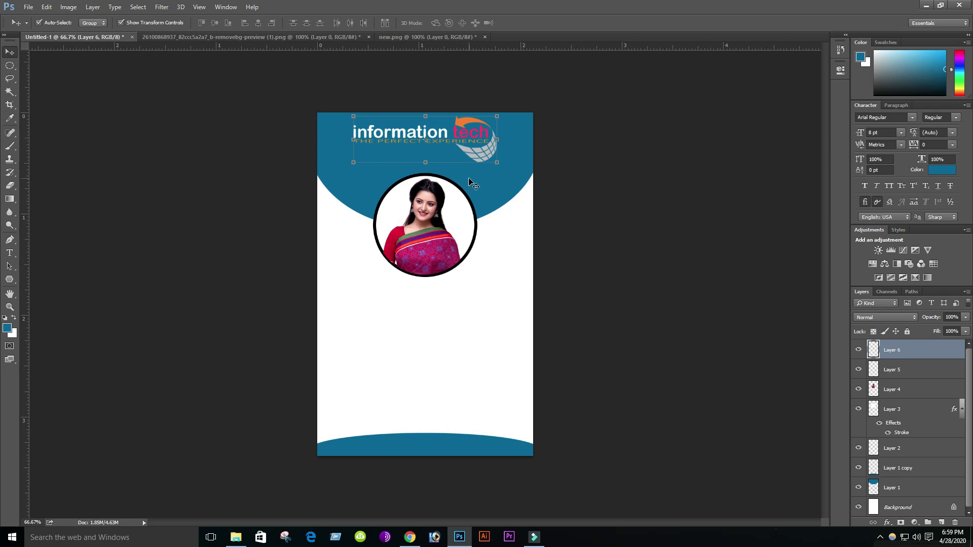
# - Type the cardholder's name on a text line below the photo
pyautogui.click(480, 190)
pyautogui.click(483, 300)
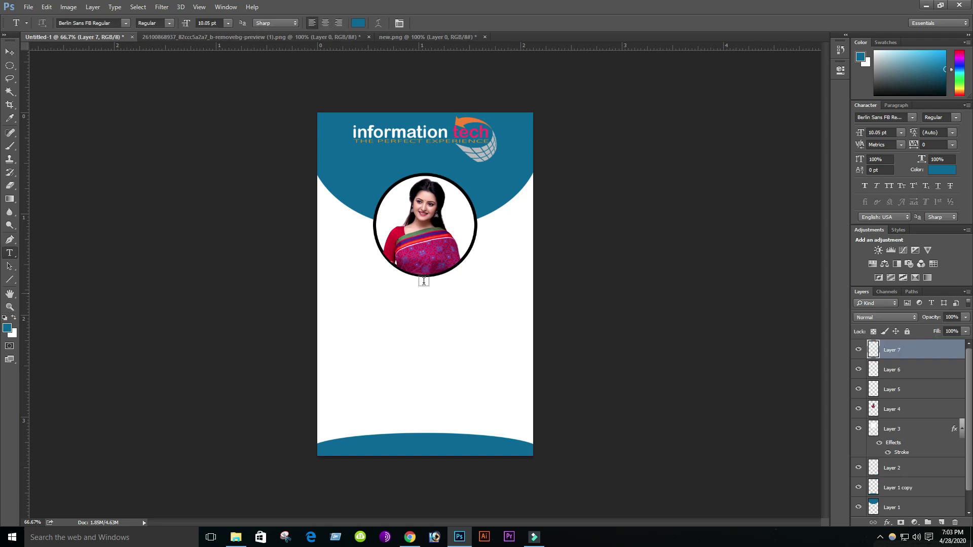
pyautogui.click(392, 296)
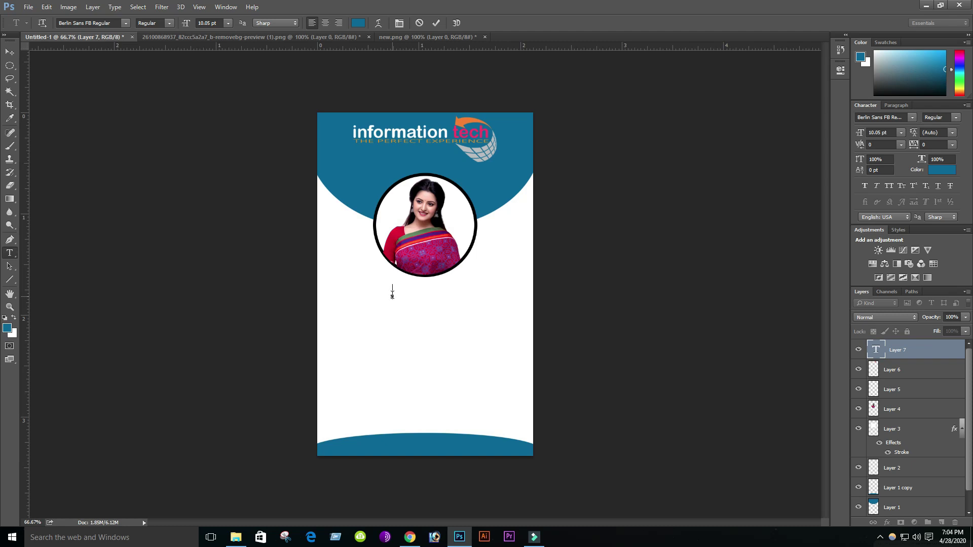
# - Set the name's font to Book Antiqua Bold
pyautogui.tripleClick(429, 292)
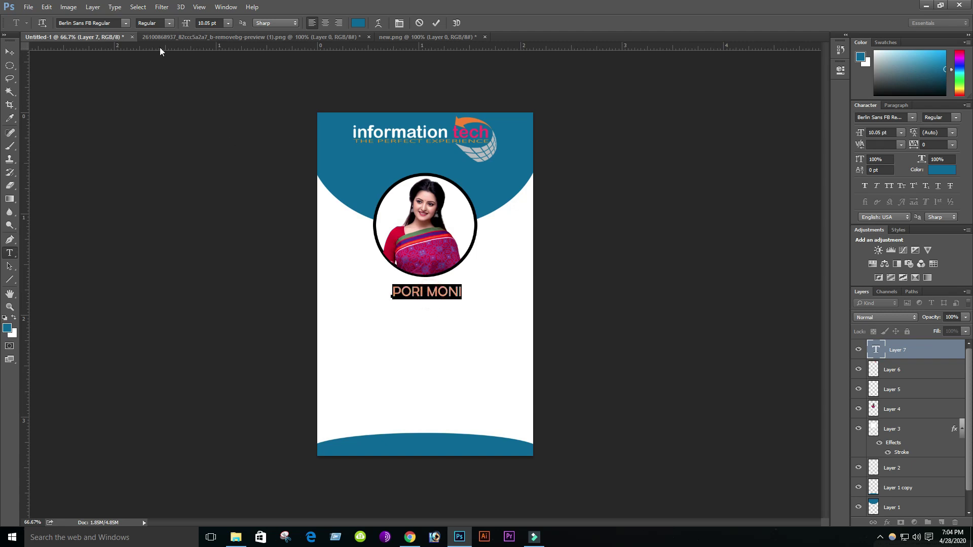
pyautogui.click(109, 24)
pyautogui.click(126, 23)
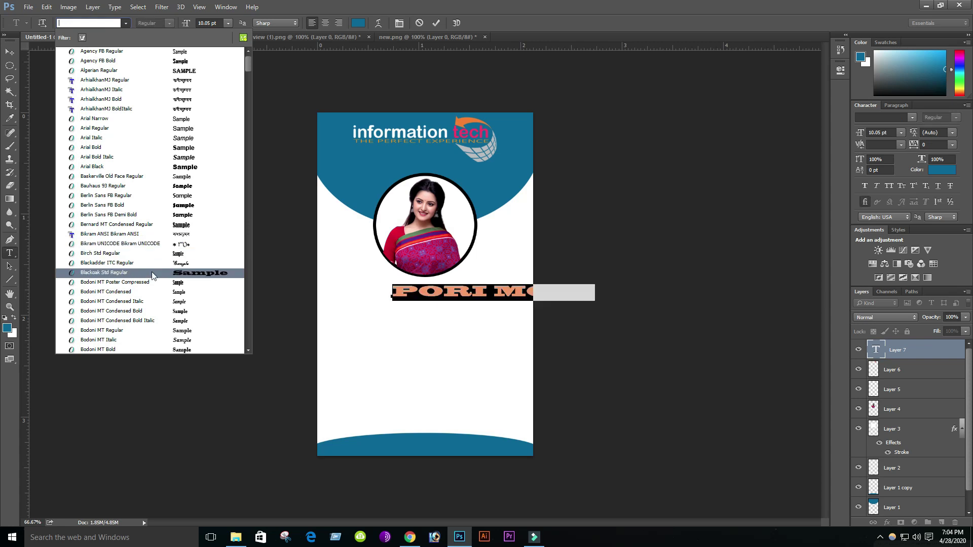
pyautogui.scroll(-2, 119, 289)
pyautogui.scroll(-4, 117, 289)
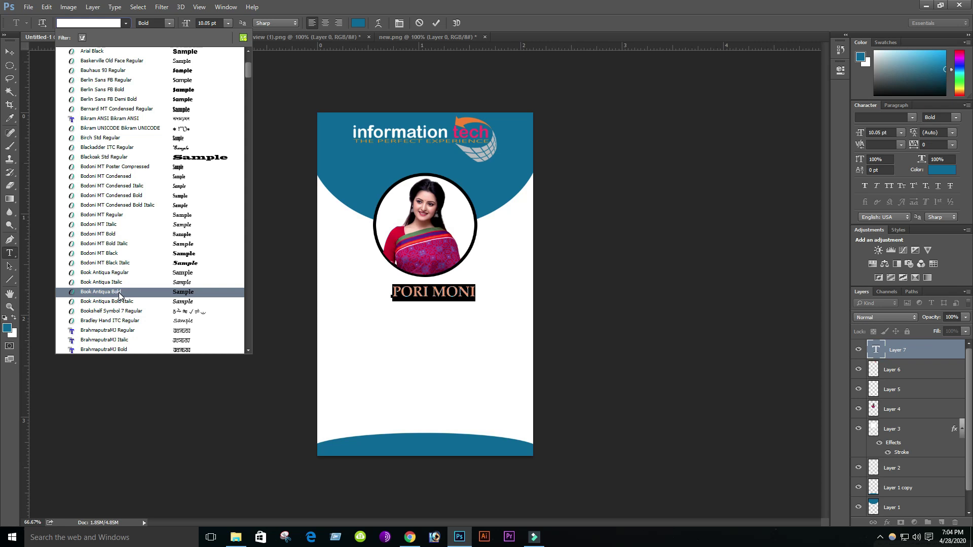
pyautogui.click(116, 293)
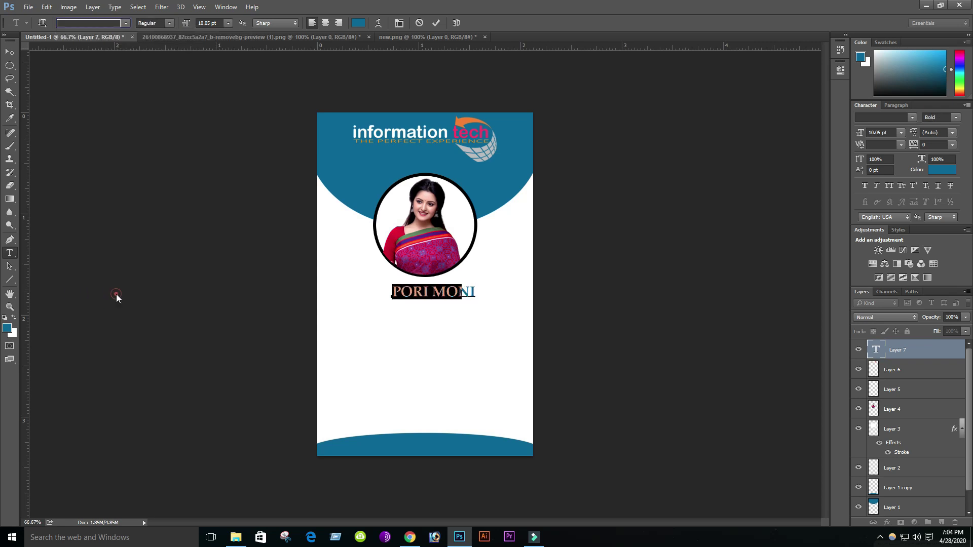
pyautogui.click(434, 293)
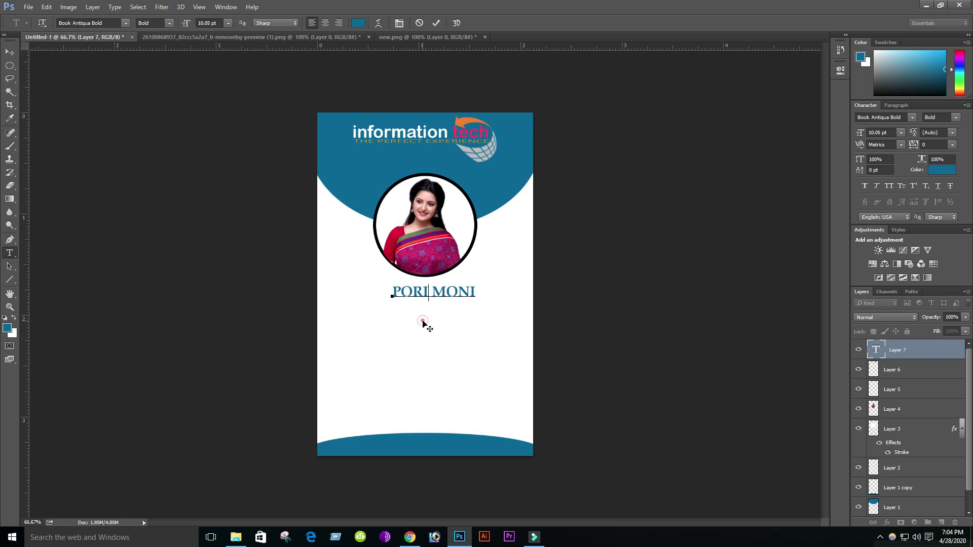
# - Commit the name, nudge it centred just under the photo, and add a new empty layer
pyautogui.click(482, 294)
pyautogui.click(9, 52)
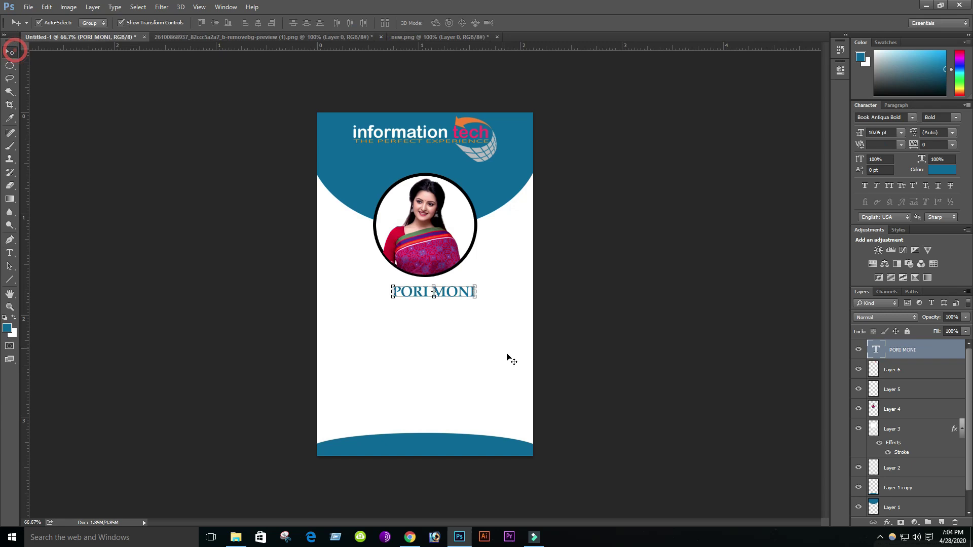
pyautogui.press('Left')
pyautogui.press('Left')
pyautogui.press('Left')
pyautogui.press('Left')
pyautogui.press('Left')
pyautogui.press('Left')
pyautogui.press('Left')
pyautogui.press('Left')
pyautogui.press('Left')
pyautogui.press('Left')
pyautogui.press('Left')
pyautogui.press('Left')
pyautogui.press('Left')
pyautogui.press('Left')
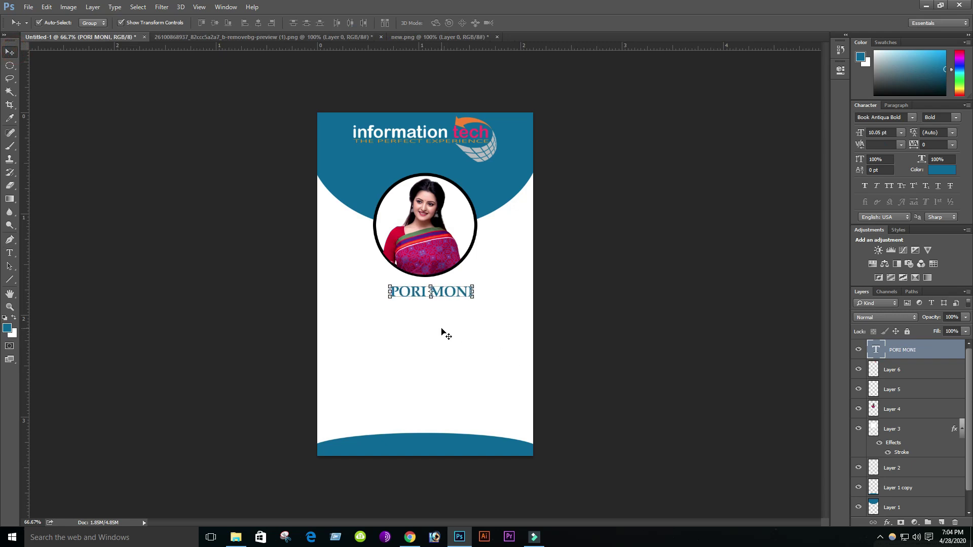
pyautogui.press('Up')
pyautogui.press('Up')
pyautogui.press('Up')
pyautogui.press('Up')
pyautogui.press('Up')
pyautogui.press('Up')
pyautogui.press('Up')
pyautogui.press('Up')
pyautogui.press('Up')
pyautogui.press('Up')
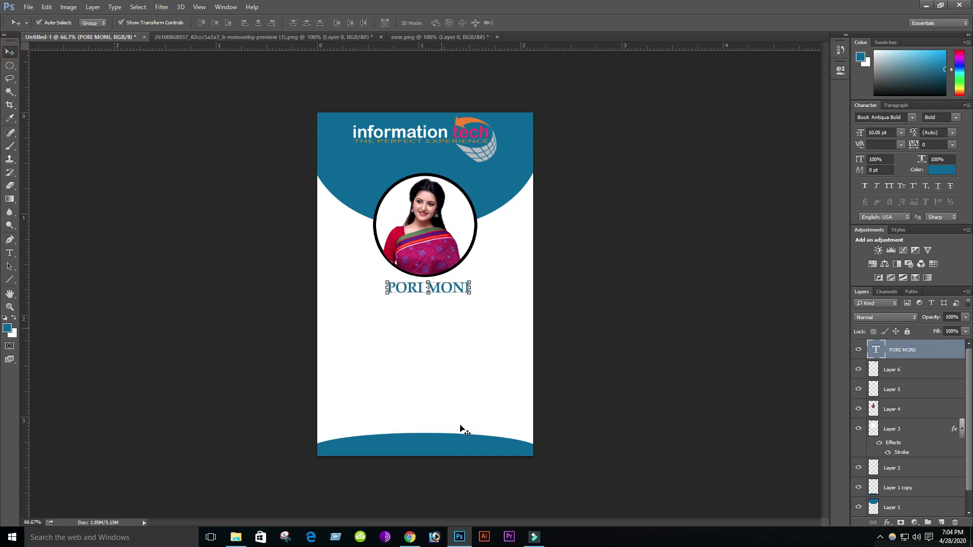
pyautogui.click(424, 386)
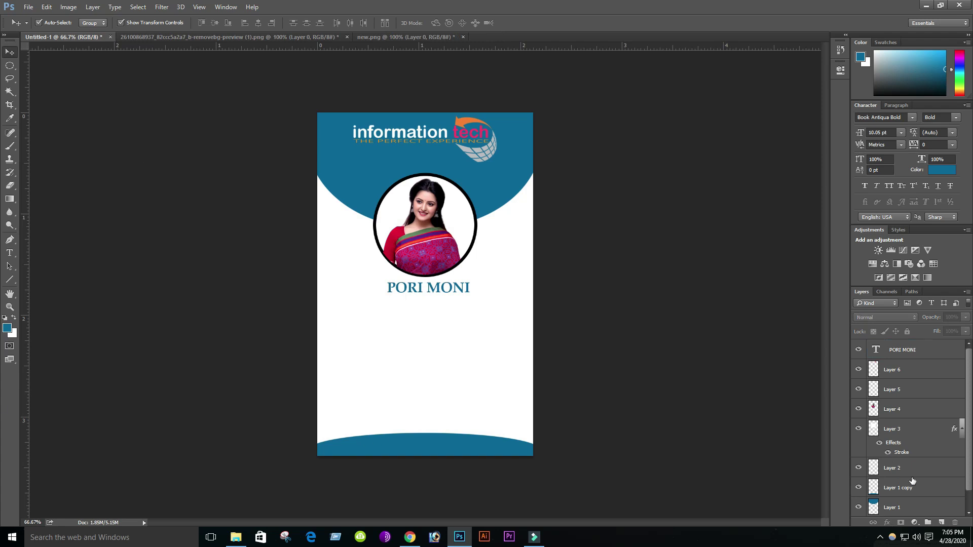
pyautogui.click(924, 354)
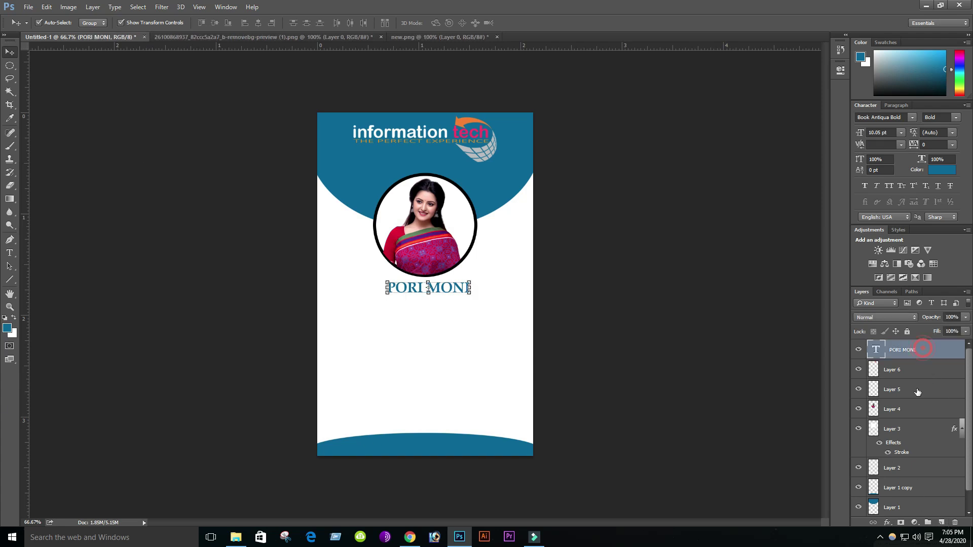
pyautogui.click(941, 522)
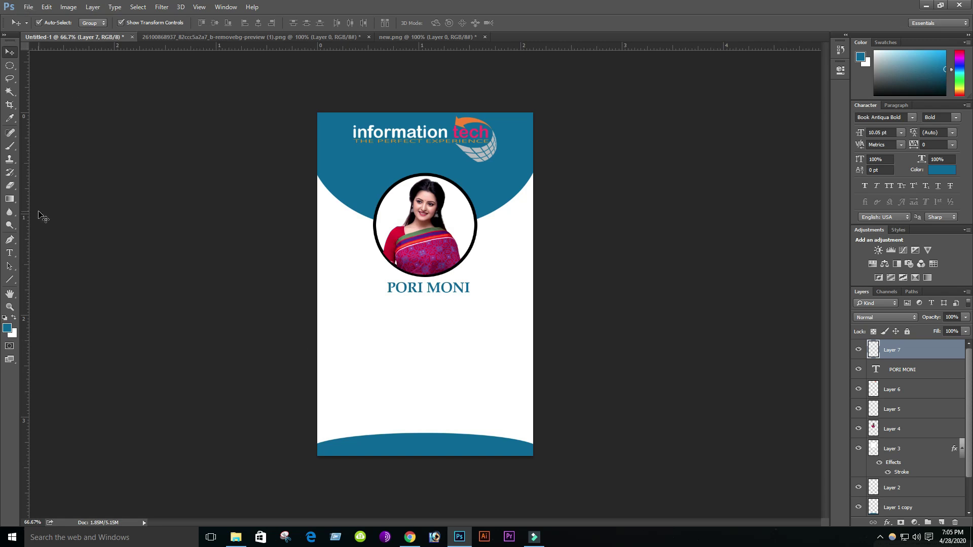
# - Type the subtitle 'Actreess And Model' on a new line below the name
pyautogui.click(10, 252)
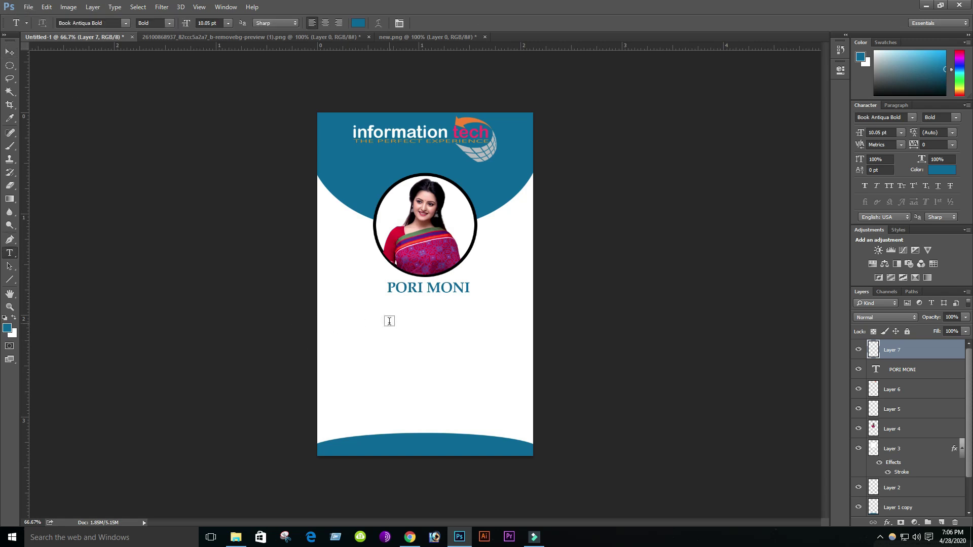
pyautogui.click(389, 314)
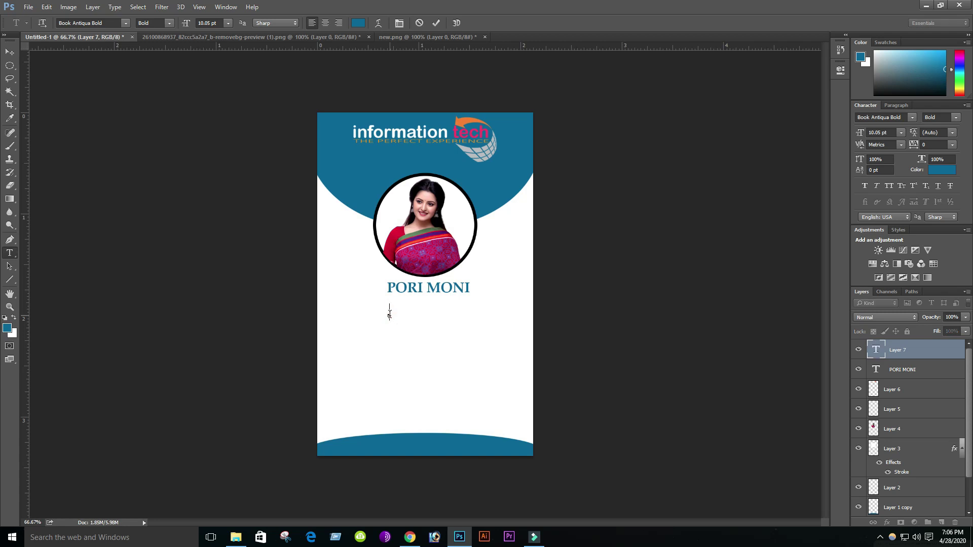
pyautogui.write('Actreess And Model')
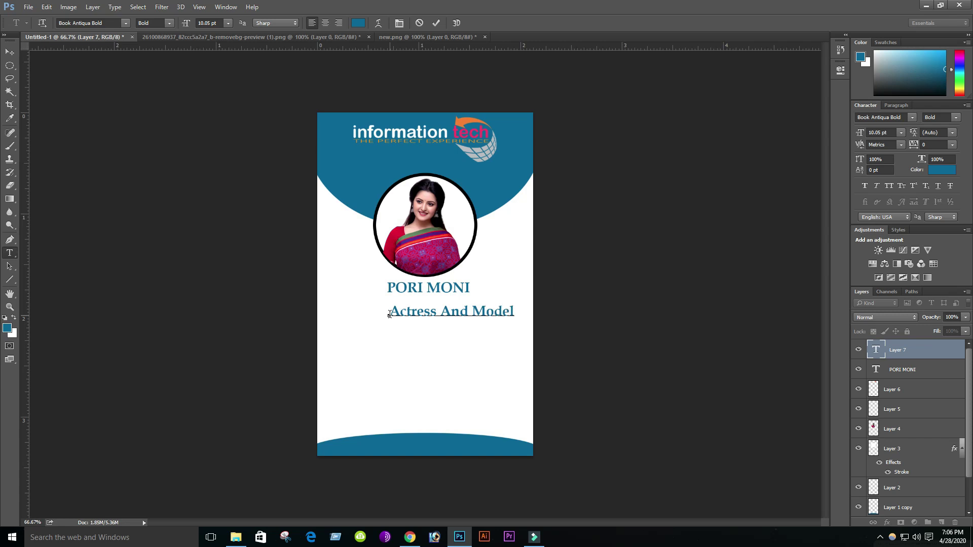
# - Set the subtitle to Arial Regular 8 pt and move it up just under the name
pyautogui.tripleClick(466, 312)
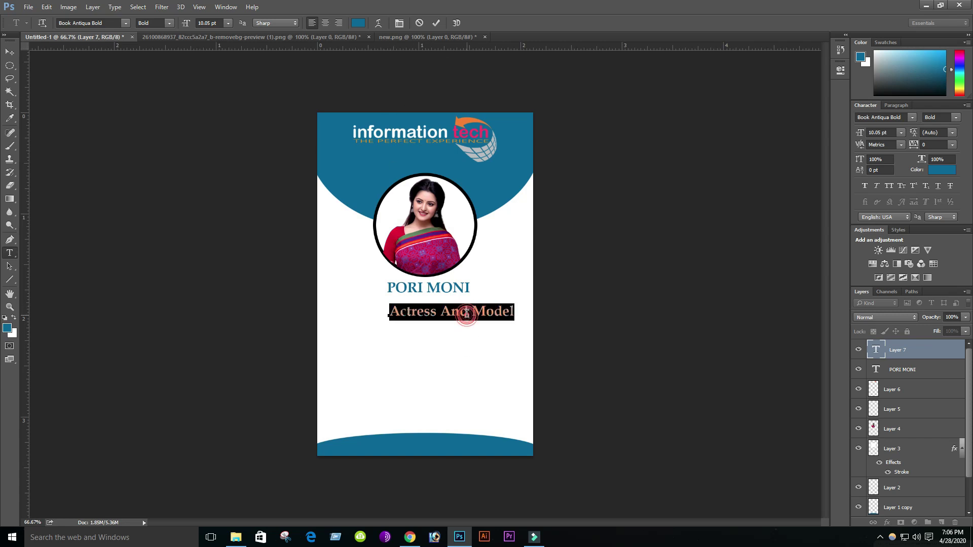
pyautogui.click(170, 24)
pyautogui.click(150, 36)
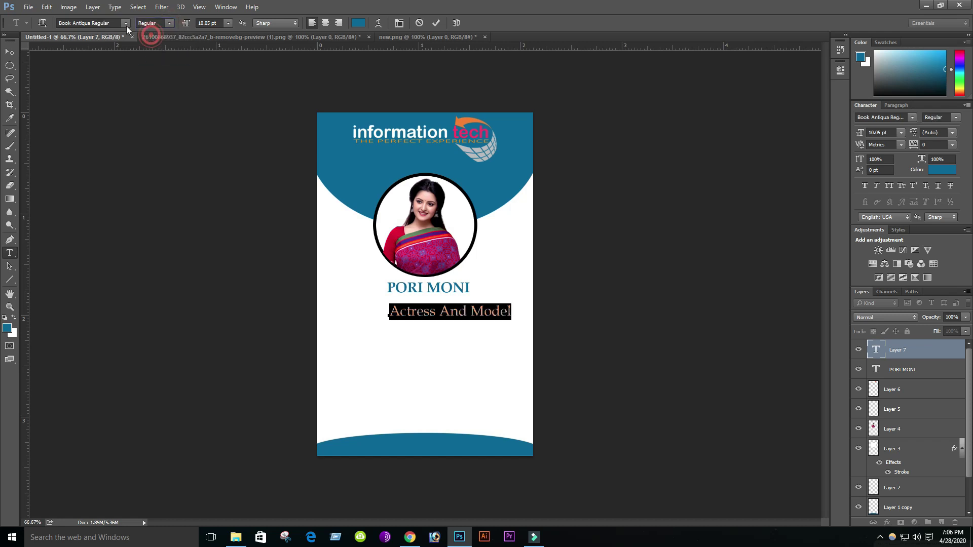
pyautogui.click(126, 24)
pyautogui.moveTo(245, 68); pyautogui.dragTo(245, 56)
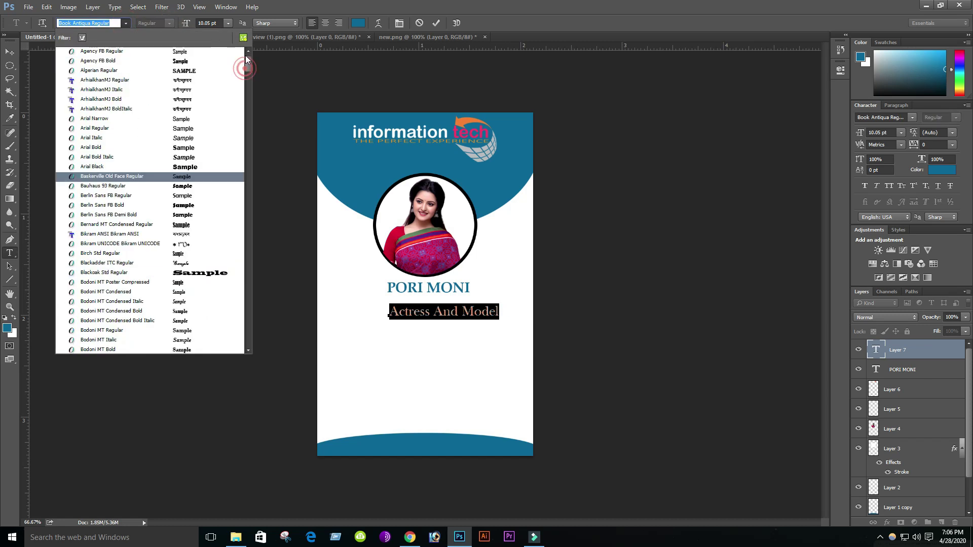
pyautogui.click(95, 128)
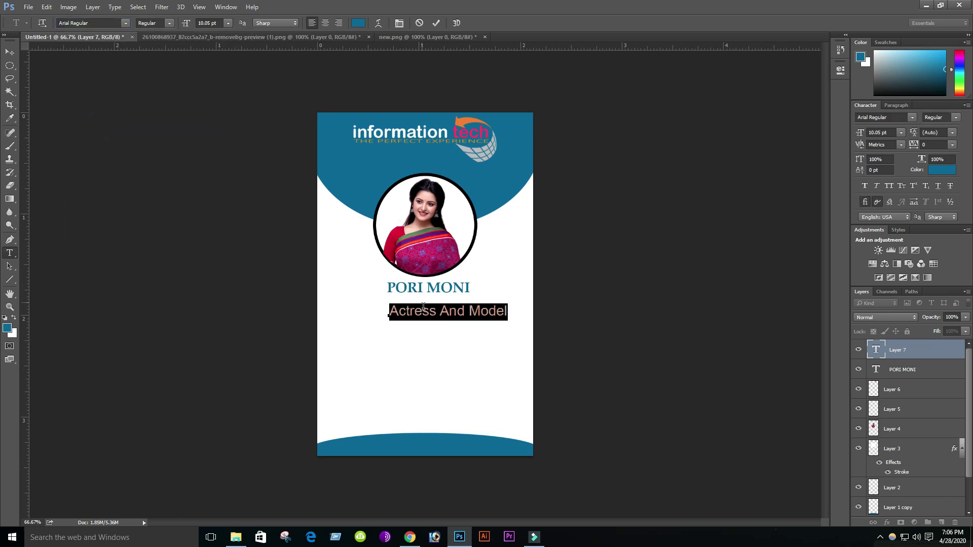
pyautogui.click(227, 23)
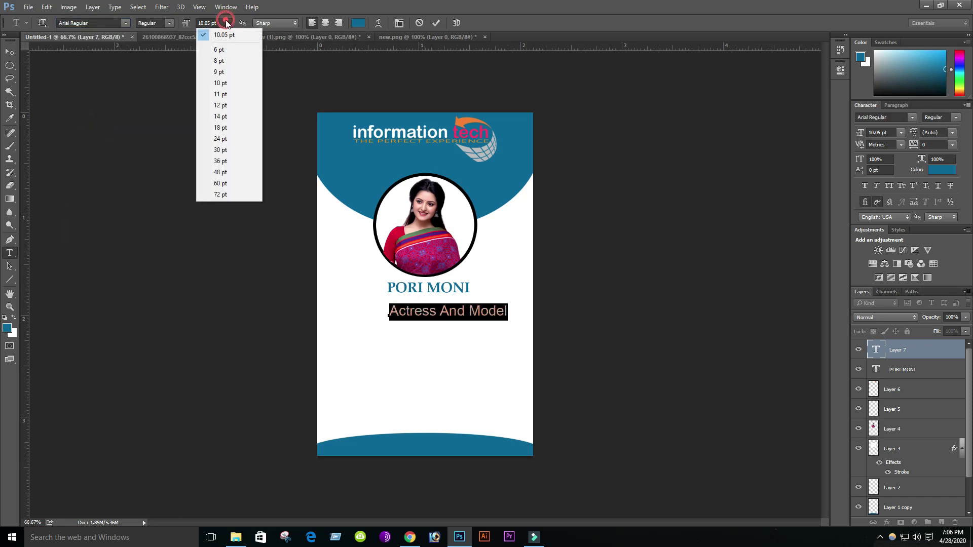
pyautogui.click(221, 61)
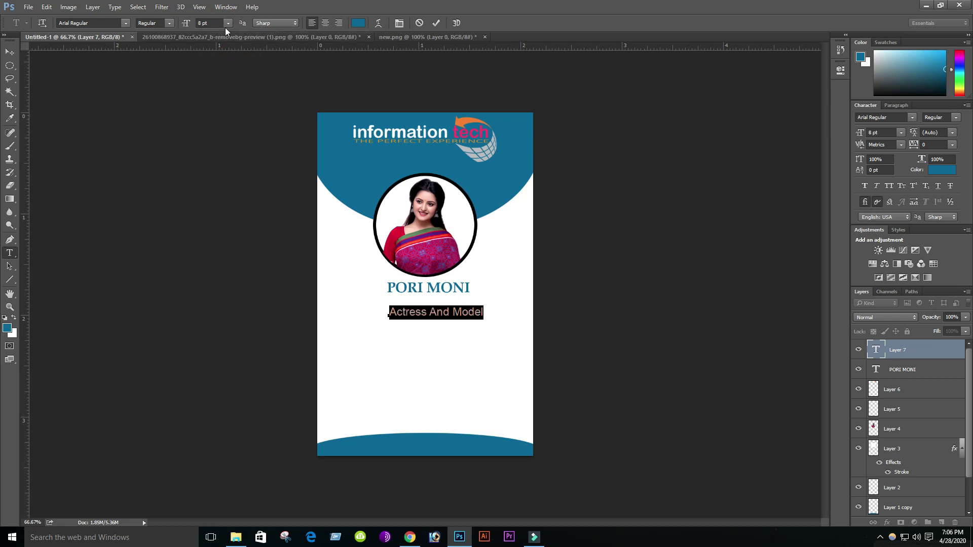
pyautogui.click(9, 52)
pyautogui.moveTo(410, 314); pyautogui.dragTo(405, 308)
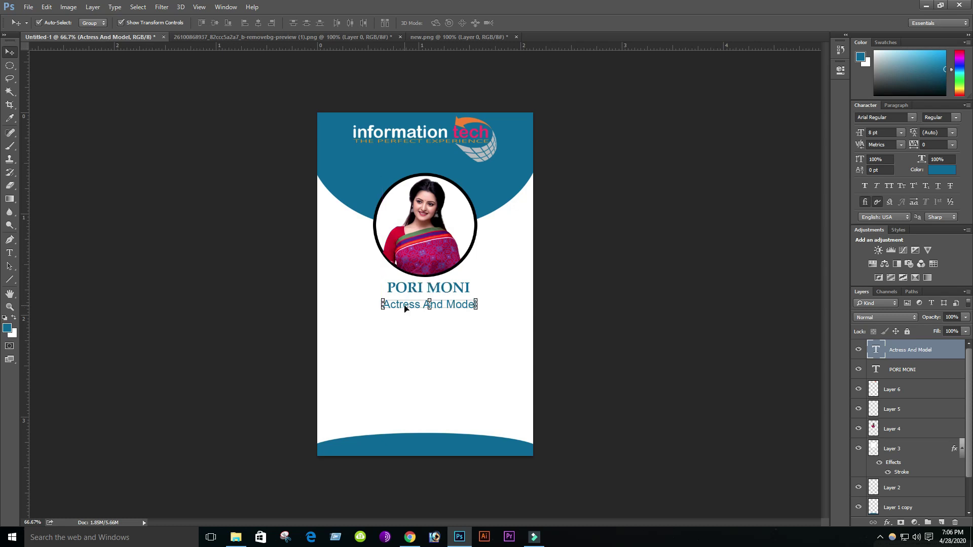
# - Enlarge the cardholder's name to 14 pt
pyautogui.click(421, 327)
pyautogui.click(428, 288)
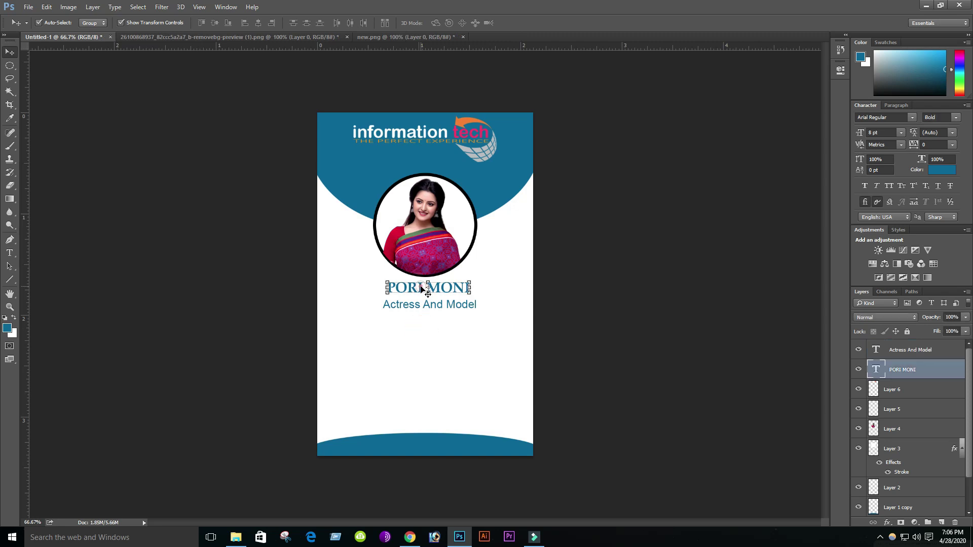
pyautogui.click(9, 252)
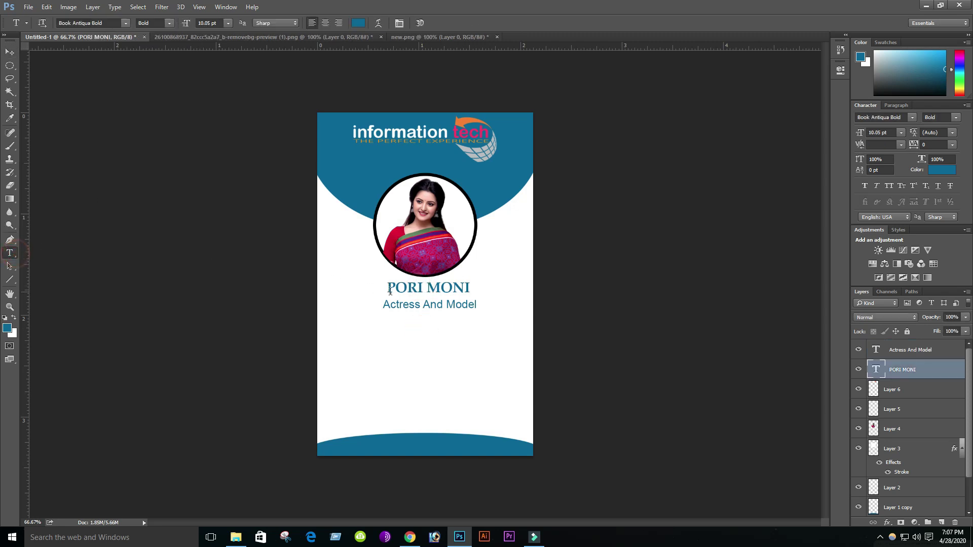
pyautogui.tripleClick(421, 288)
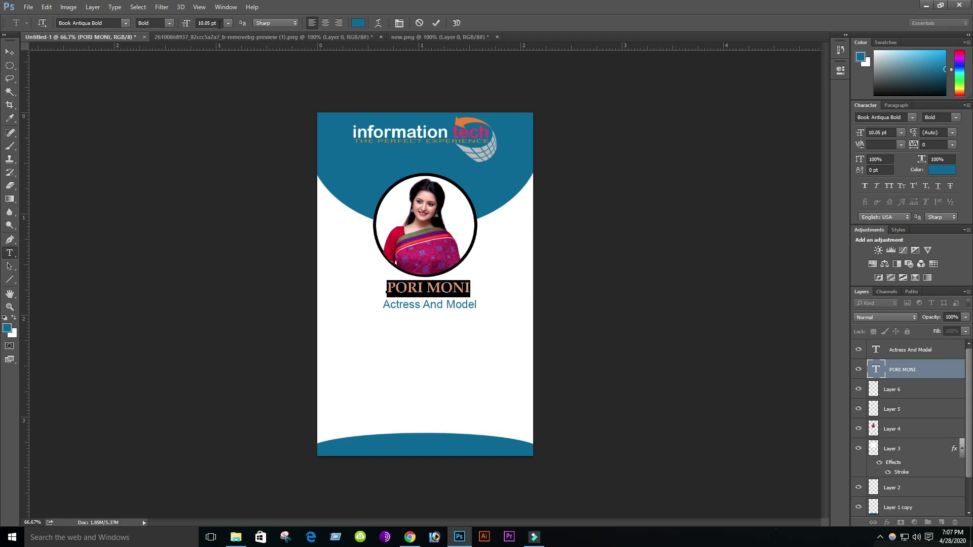
pyautogui.click(227, 23)
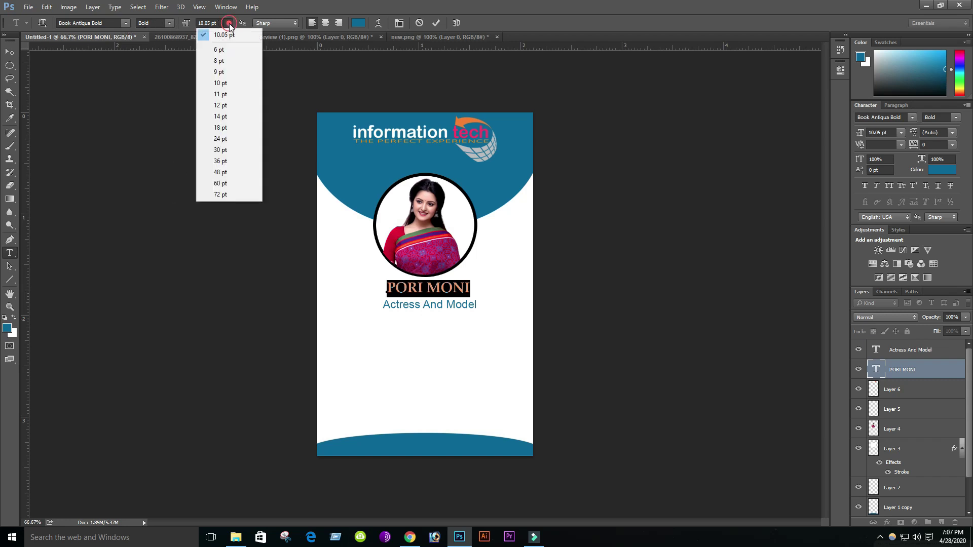
pyautogui.click(225, 117)
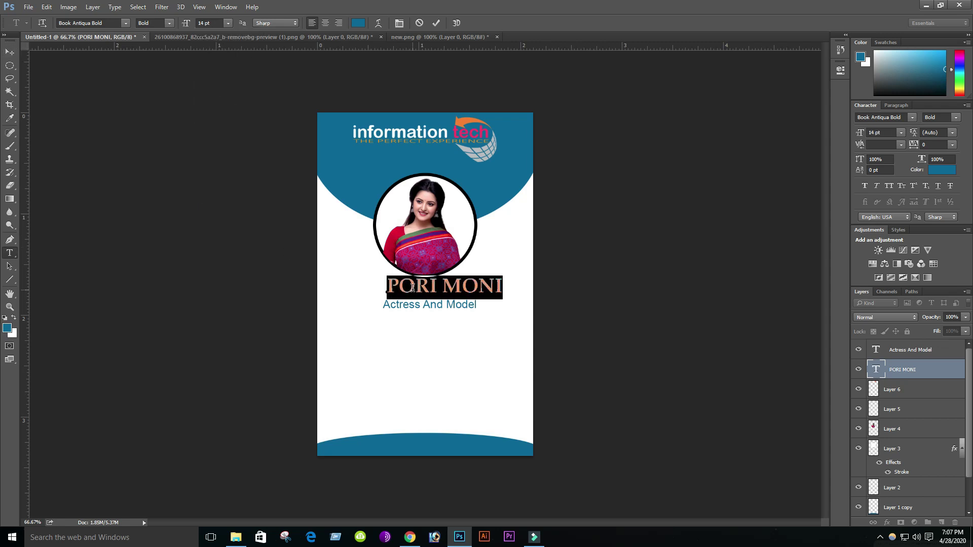
pyautogui.keyDown('ctrl'); pyautogui.click(405, 315); pyautogui.keyUp('ctrl')
# - Nudge the Actress And Model subtitle slightly down beneath the name
pyautogui.click(408, 307)
pyautogui.press('Down')
pyautogui.press('Down')
pyautogui.press('Down')
pyautogui.press('Down')
pyautogui.press('Down')
pyautogui.press('Down')
pyautogui.press('Down')
pyautogui.press('Down')
pyautogui.press('Down')
pyautogui.press('Down')
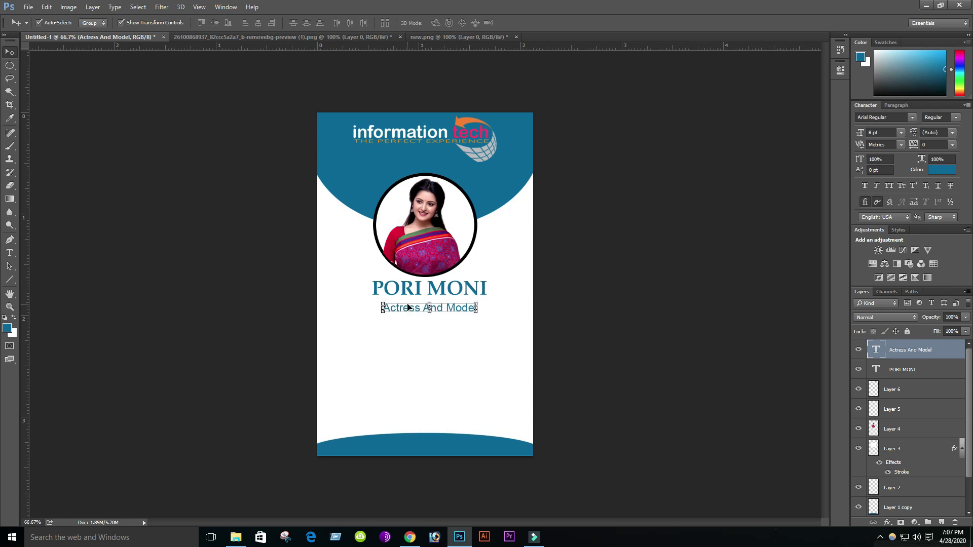
pyautogui.click(387, 379)
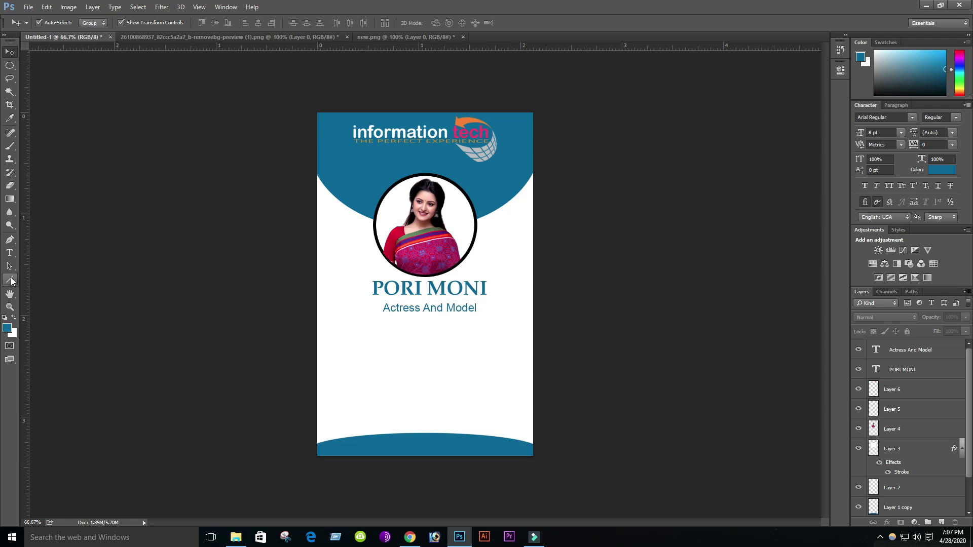
# - Draw a 5 px thick horizontal line under PORI MONI and nudge it slightly right
pyautogui.click(10, 280)
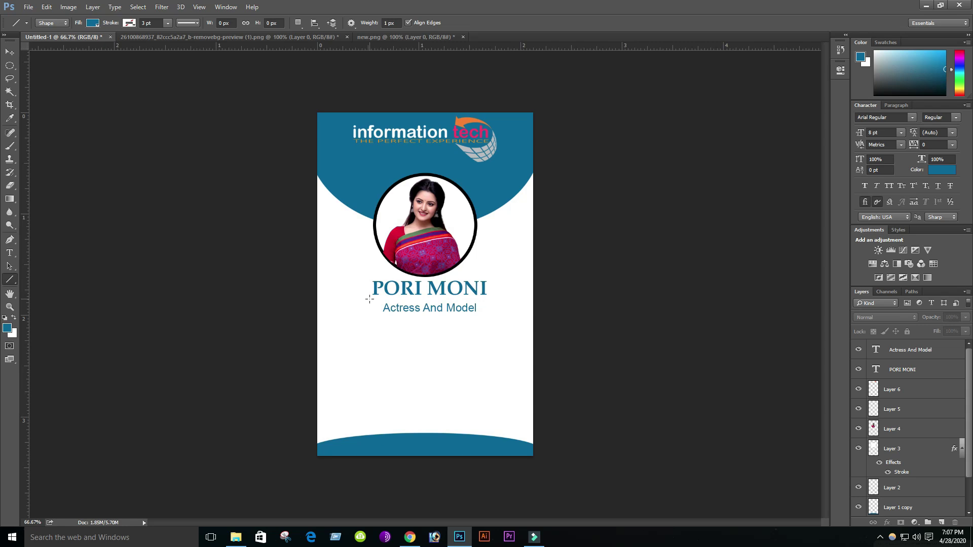
pyautogui.moveTo(369, 299); pyautogui.dragTo(485, 299)
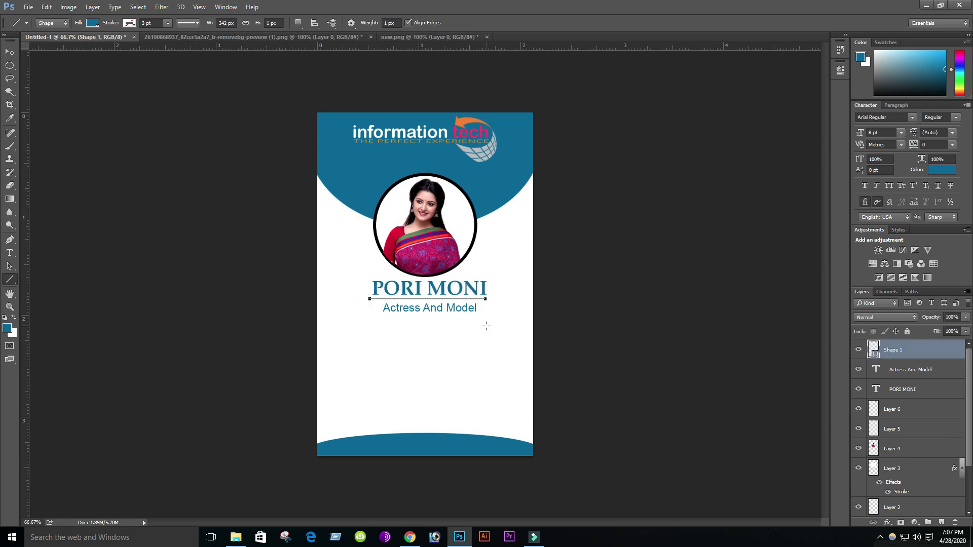
pyautogui.click(272, 23)
pyautogui.write('5px')
pyautogui.press('Return')
pyautogui.click(10, 52)
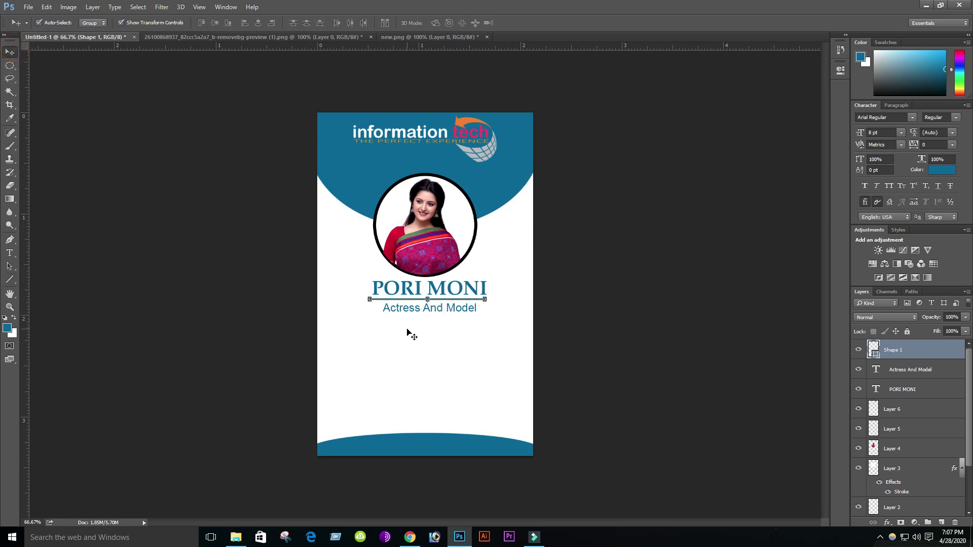
pyautogui.press('Right')
pyautogui.press('Right')
pyautogui.press('Right')
pyautogui.press('Right')
pyautogui.press('Right')
# - Centre the Actress And Model subtitle, PORI MONI name and underline on each other
pyautogui.click(429, 337)
pyautogui.click(443, 310)
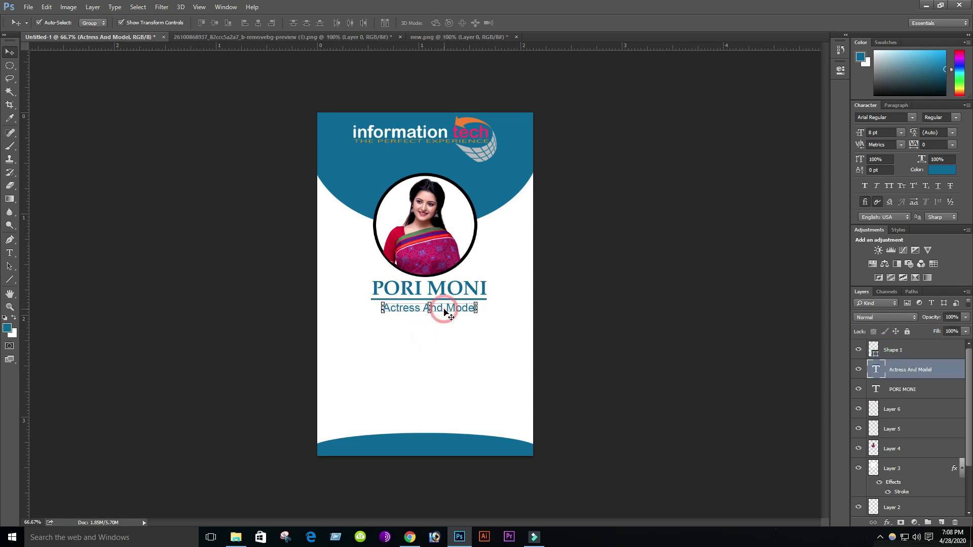
pyautogui.keyDown('shift'); pyautogui.click(437, 293); pyautogui.keyUp('shift')
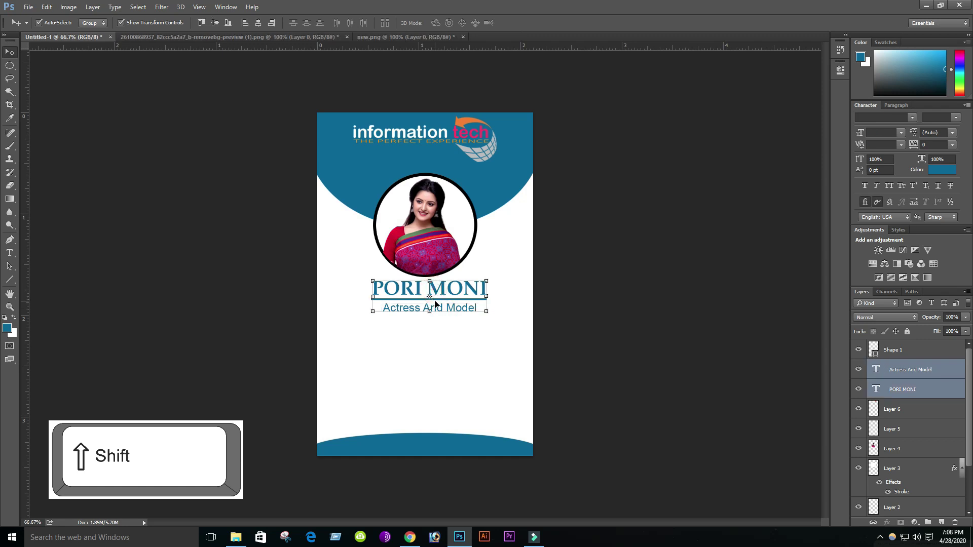
pyautogui.keyDown('shift'); pyautogui.click(438, 300); pyautogui.keyUp('shift')
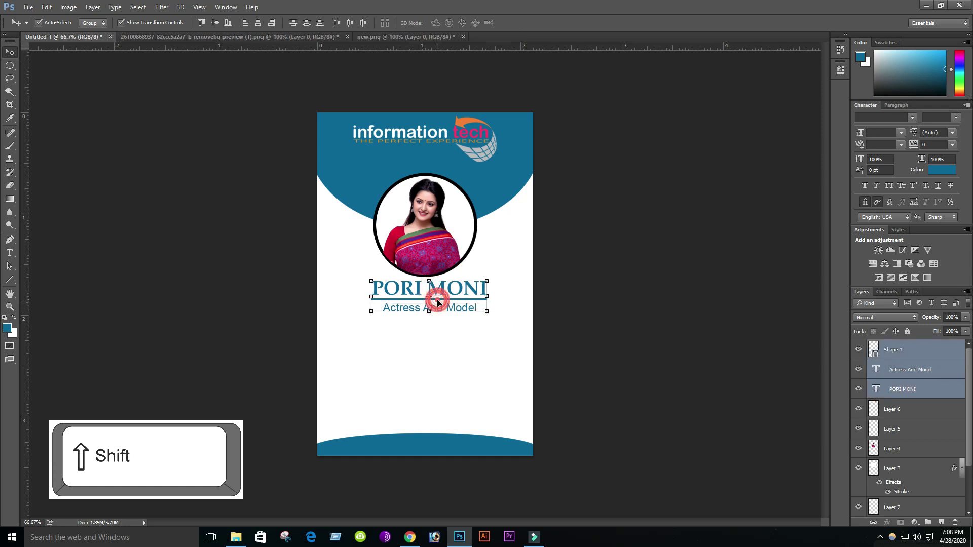
pyautogui.click(259, 23)
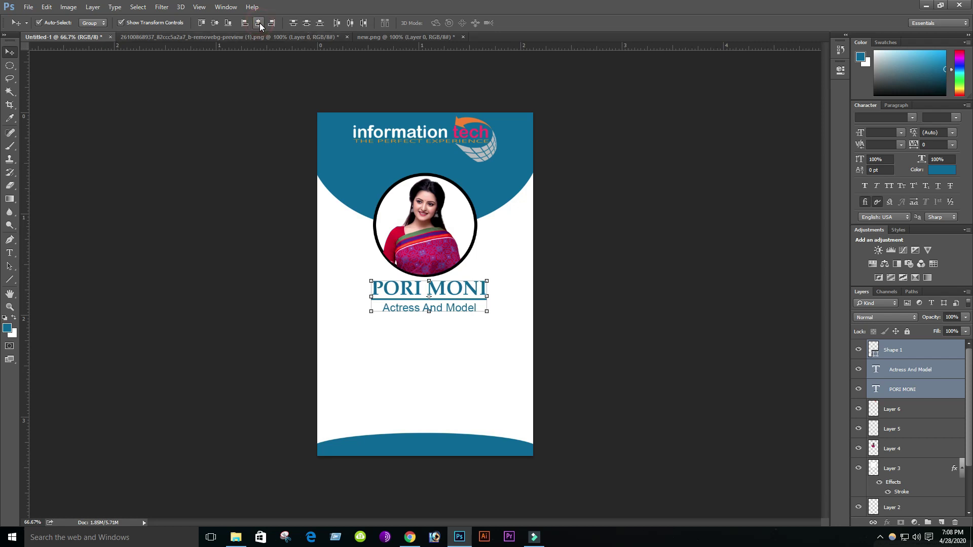
pyautogui.click(457, 344)
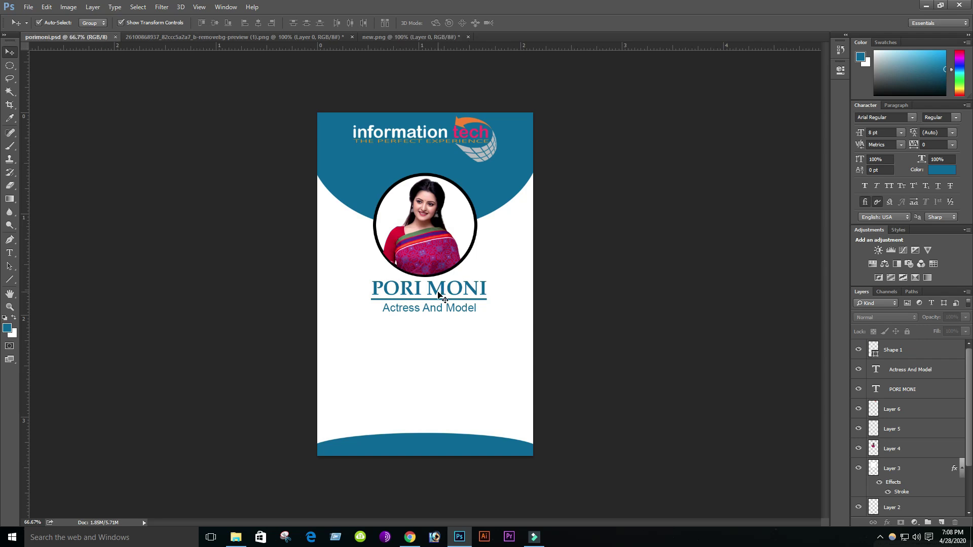
# - Align the name, subtitle and underline horizontally with the logo's centre
pyautogui.click(438, 296)
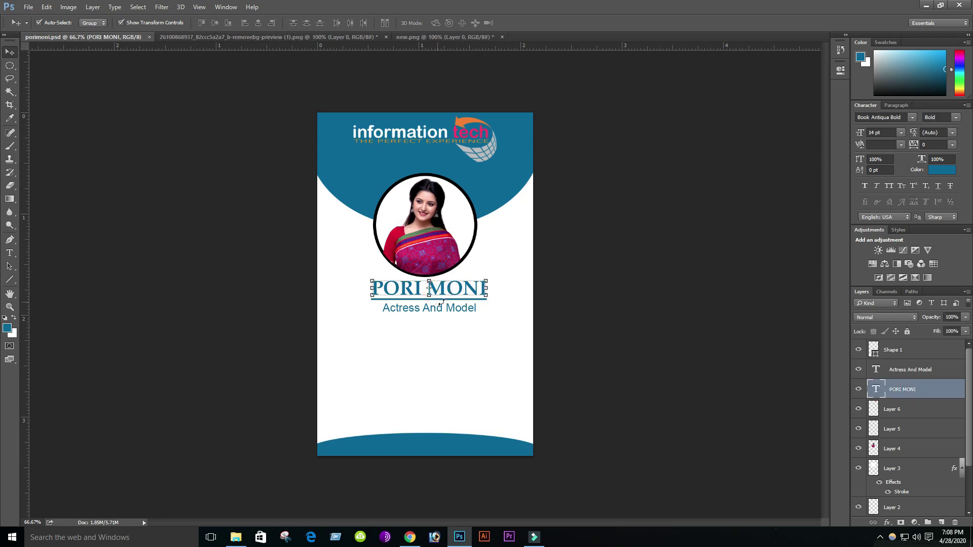
pyautogui.keyDown('shift'); pyautogui.click(452, 310); pyautogui.keyUp('shift')
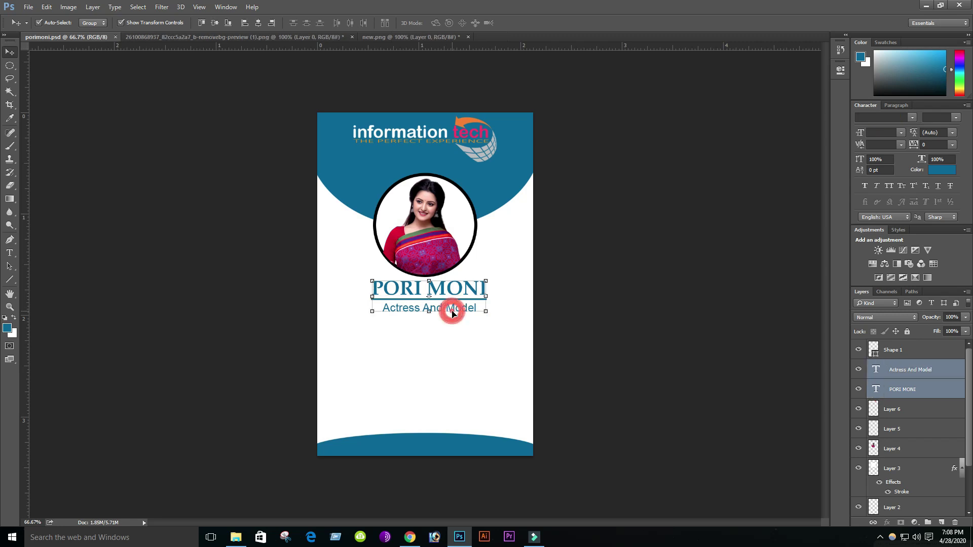
pyautogui.keyDown('shift'); pyautogui.click(453, 301); pyautogui.keyUp('shift')
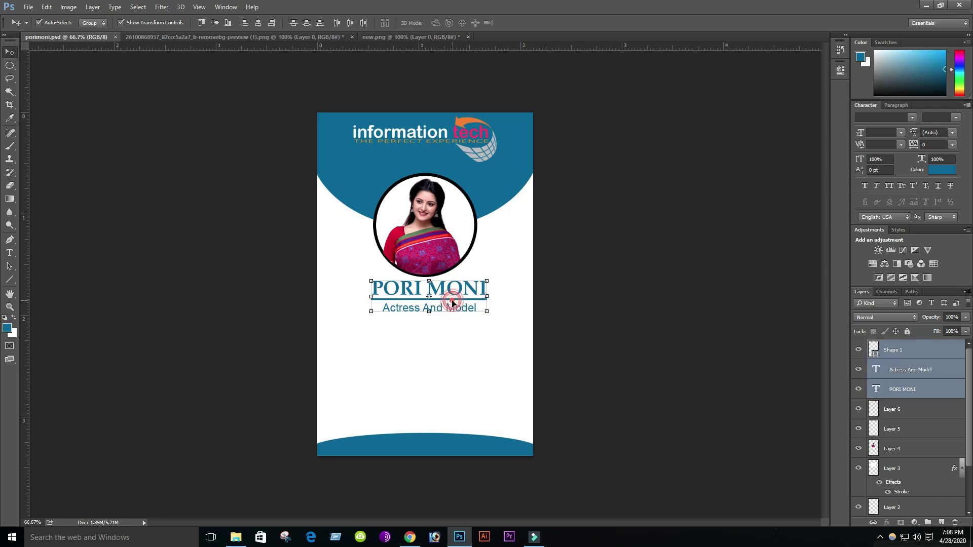
pyautogui.keyDown('shift'); pyautogui.click(421, 138); pyautogui.keyUp('shift')
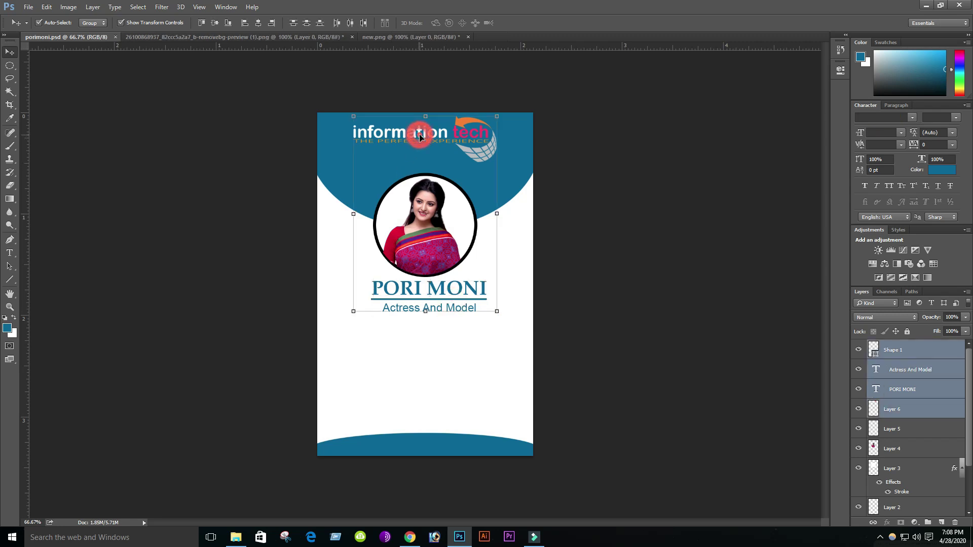
pyautogui.click(258, 23)
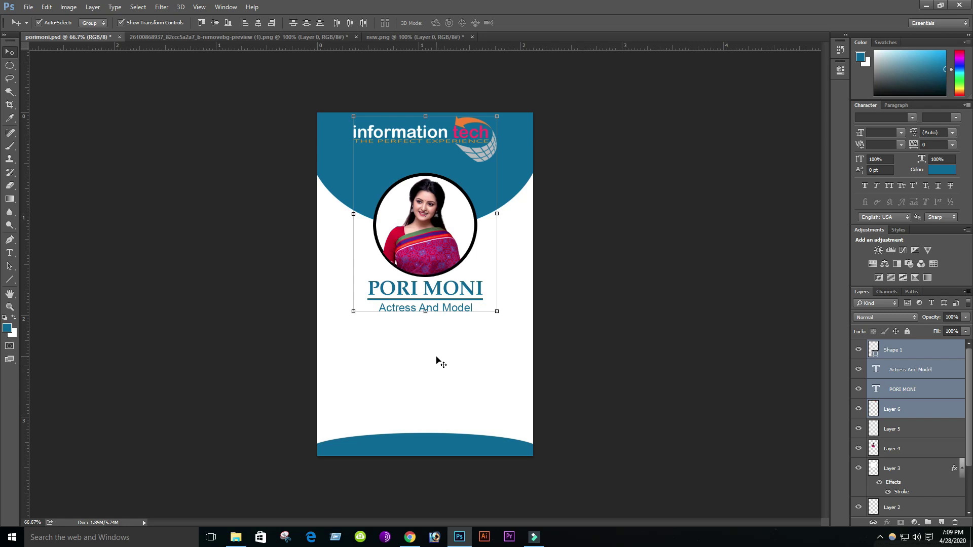
pyautogui.click(476, 349)
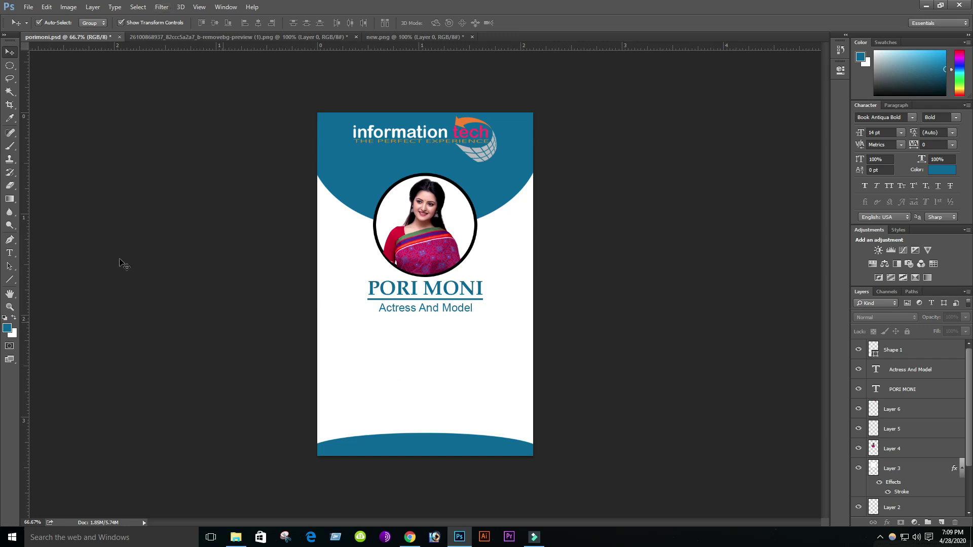
# - Add a new layer above the underline and start black (#000000) text below the subtitle
pyautogui.click(902, 351)
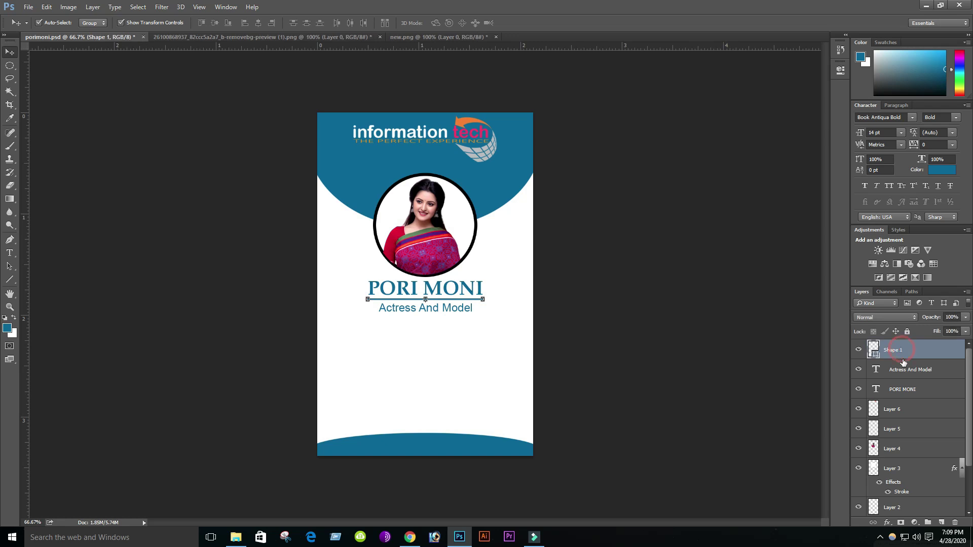
pyautogui.click(941, 522)
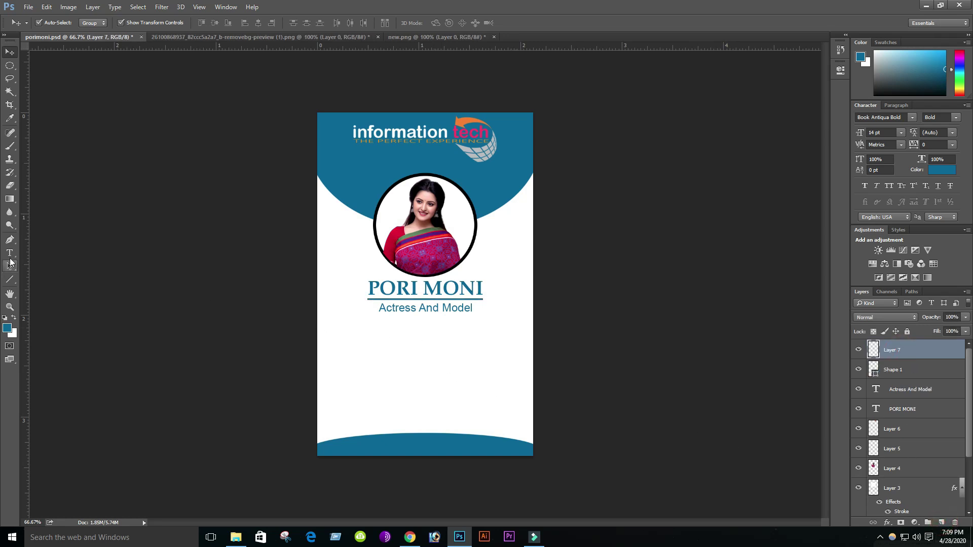
pyautogui.click(9, 253)
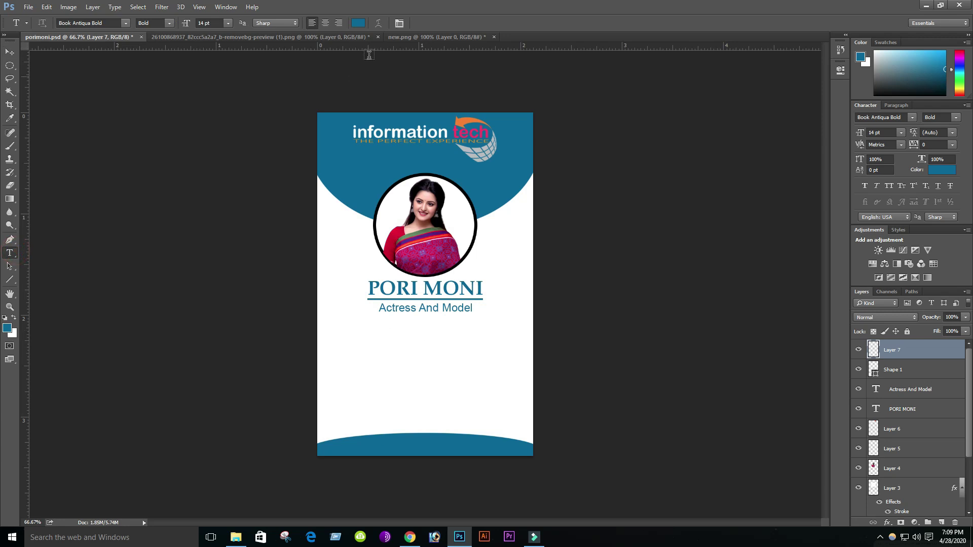
pyautogui.click(358, 23)
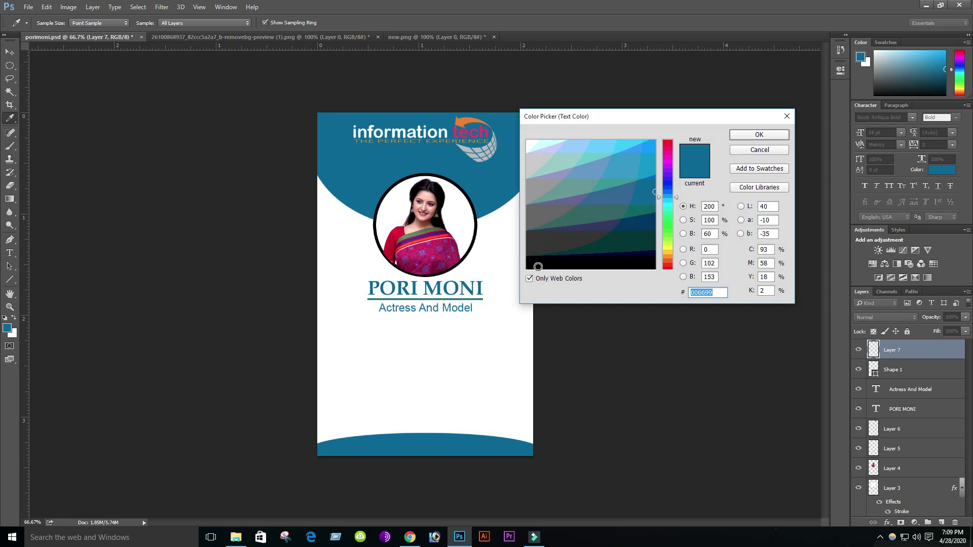
pyautogui.click(533, 266)
pyautogui.click(766, 135)
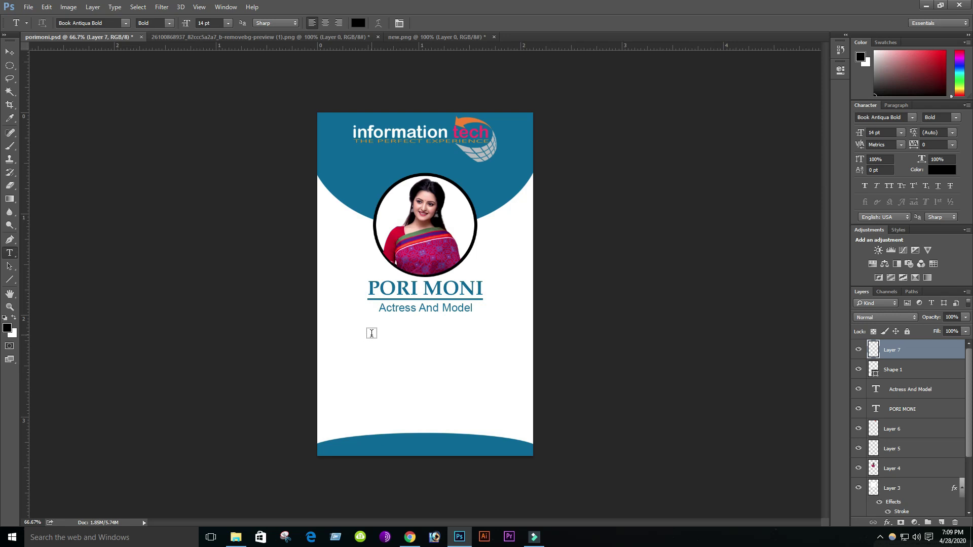
pyautogui.click(371, 333)
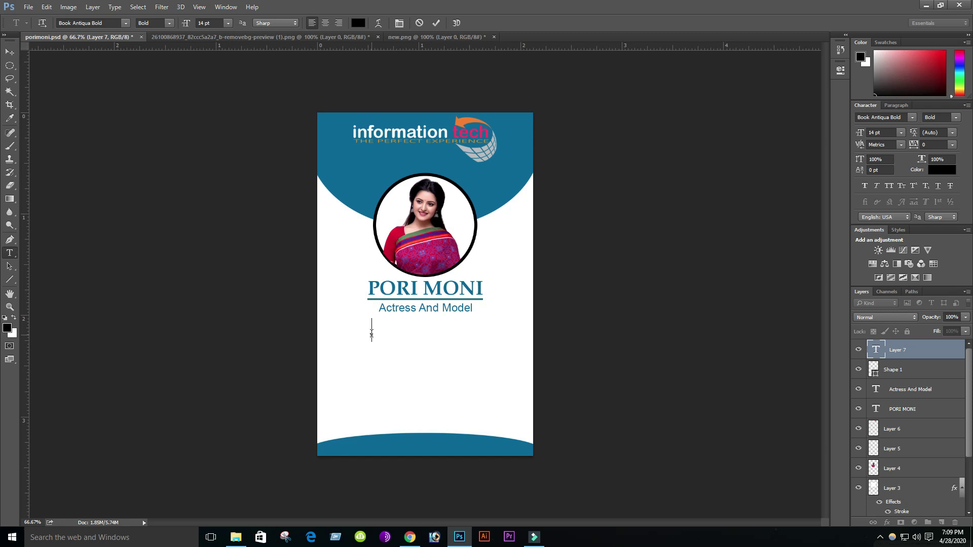
# - Type 'ID No :' and format it as 8 pt Arial Regular
pyautogui.write('ID No')
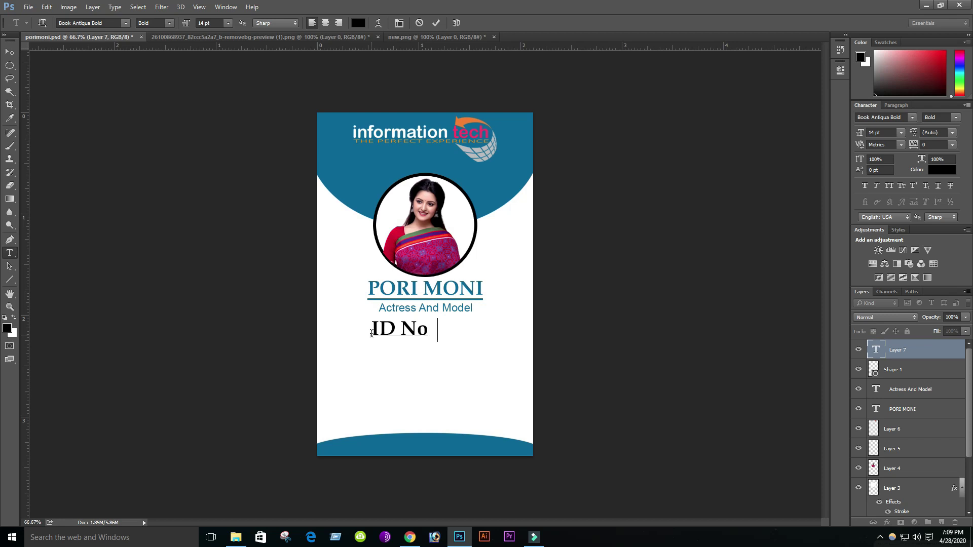
pyautogui.write(' :')
pyautogui.moveTo(438, 329); pyautogui.dragTo(374, 332)
pyautogui.click(228, 22)
pyautogui.click(219, 60)
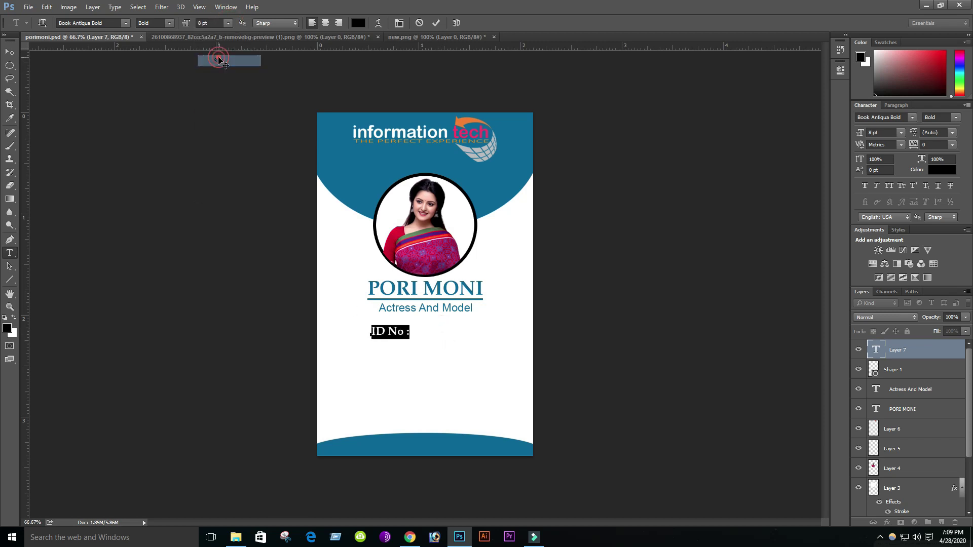
pyautogui.click(126, 22)
pyautogui.scroll(10, 157, 90)
pyautogui.scroll(2, 126, 101)
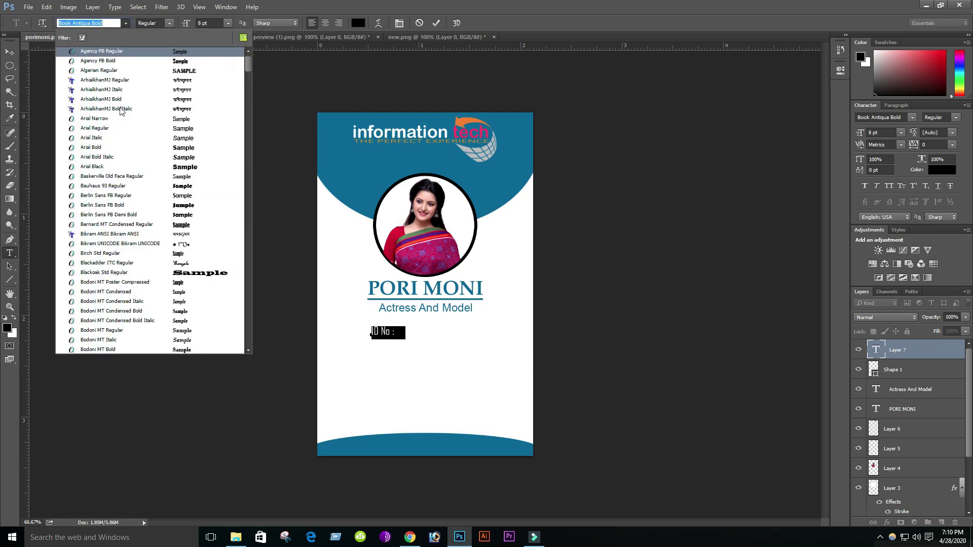
pyautogui.click(96, 128)
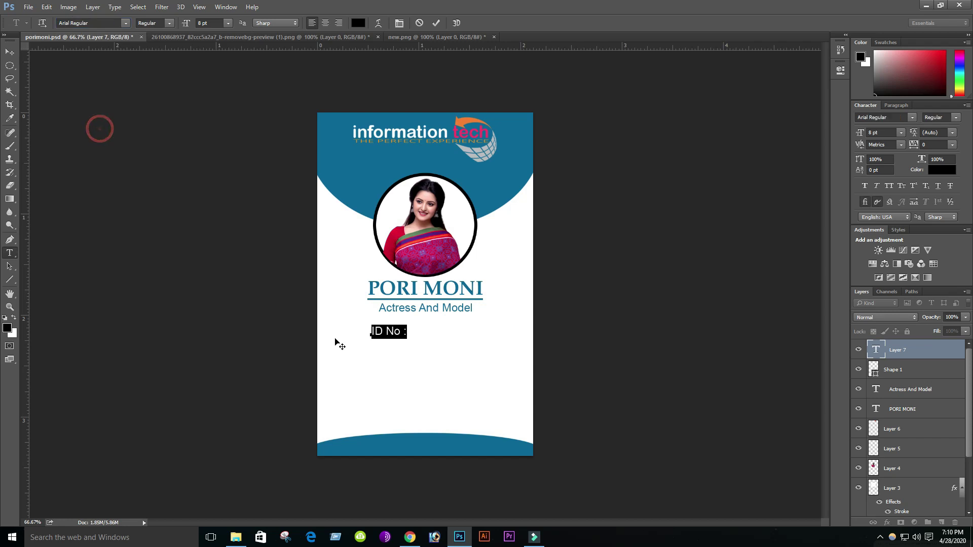
pyautogui.click(409, 332)
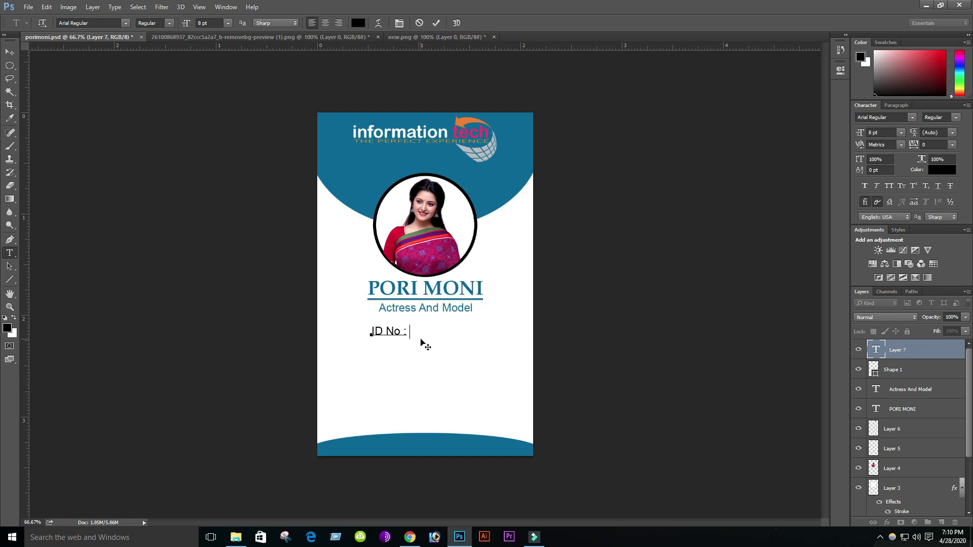
pyautogui.press('Return')
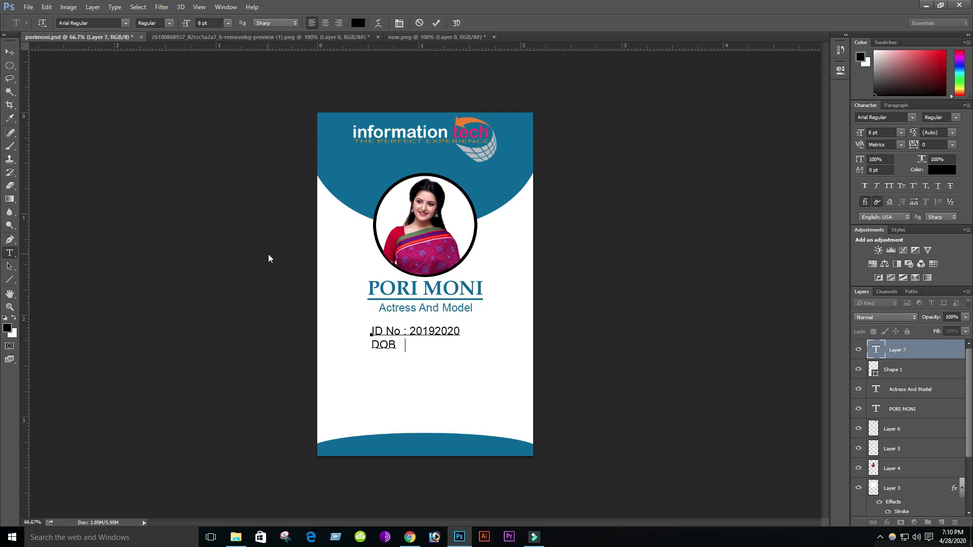
pyautogui.press('Return')
# - Type the 'Blood : A+' and 'Sex : Female' lines, then the Cell number and E-mail address
pyautogui.write('B')
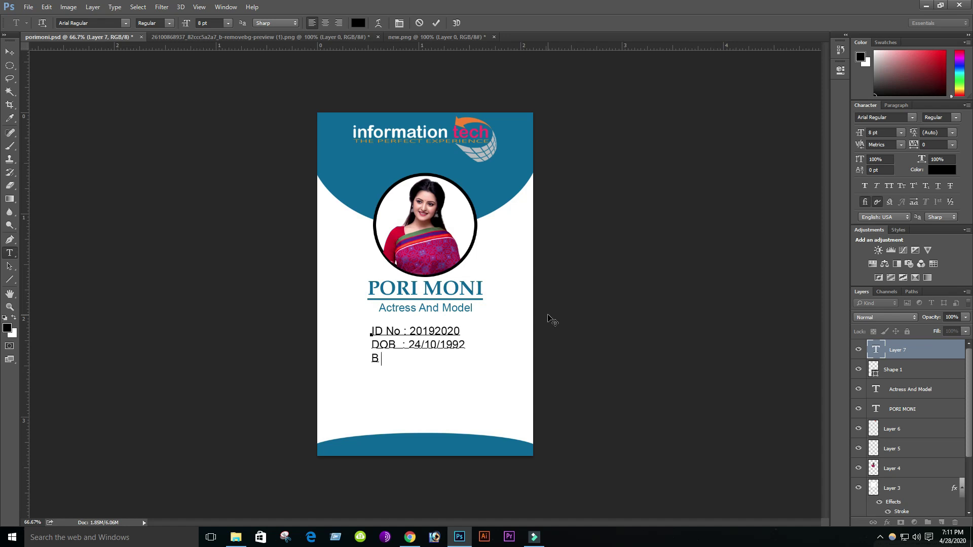
pyautogui.write('lood : A+')
pyautogui.press('Return')
pyautogui.write('Sex')
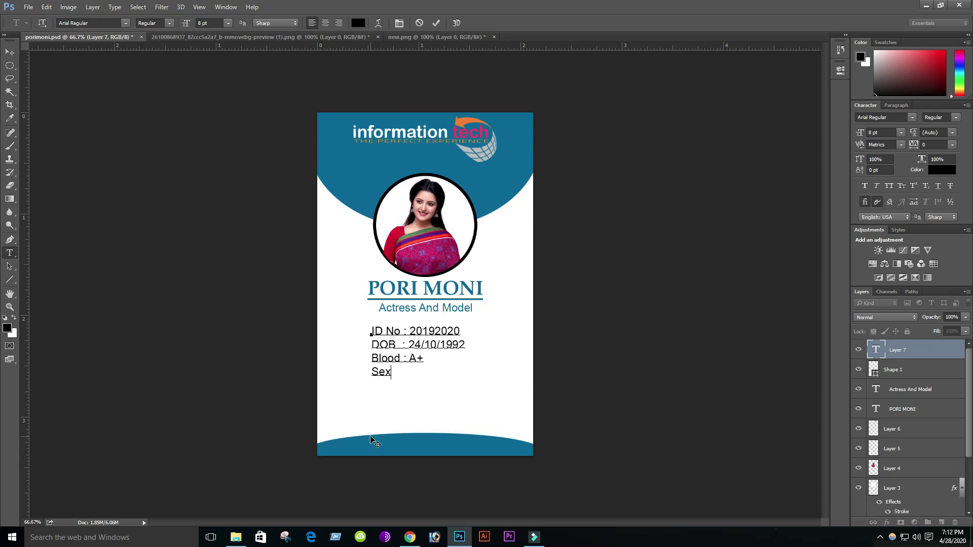
pyautogui.write('    : Female')
pyautogui.press('Return')
pyautogui.write('Phone')
pyautogui.press('BackSpace')
pyautogui.press('BackSpace')
pyautogui.press('BackSpace')
pyautogui.press('BackSpace')
pyautogui.press('BackSpace')
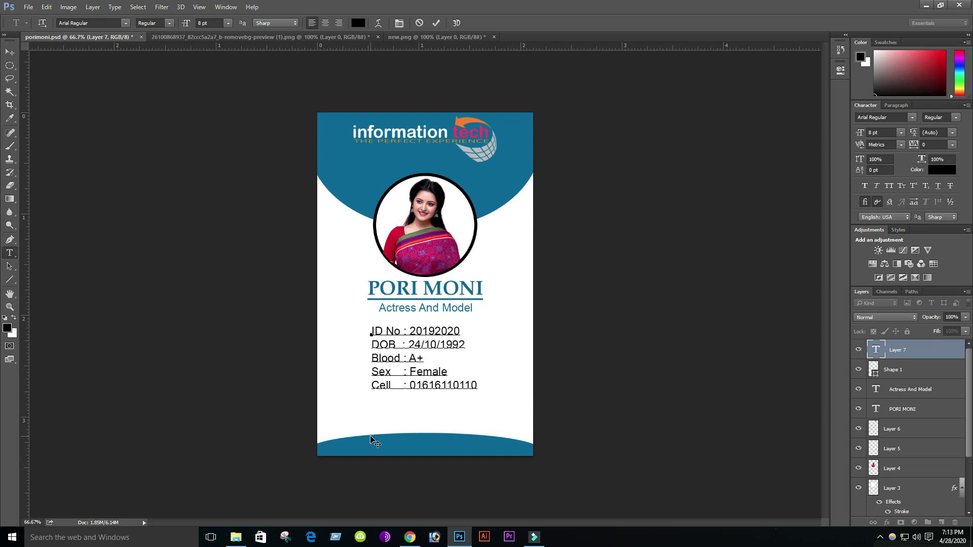
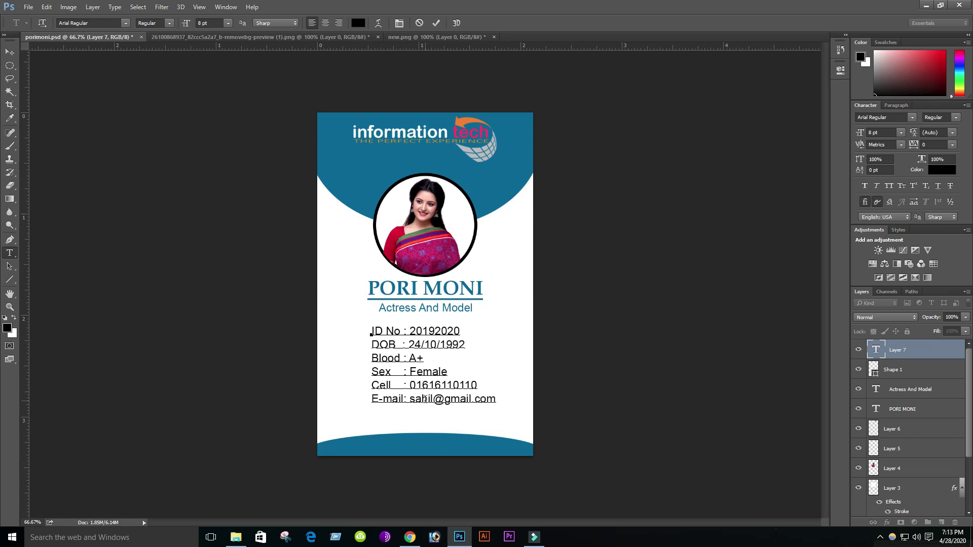
# - Commit the details text and nudge it slightly down
pyautogui.click(10, 52)
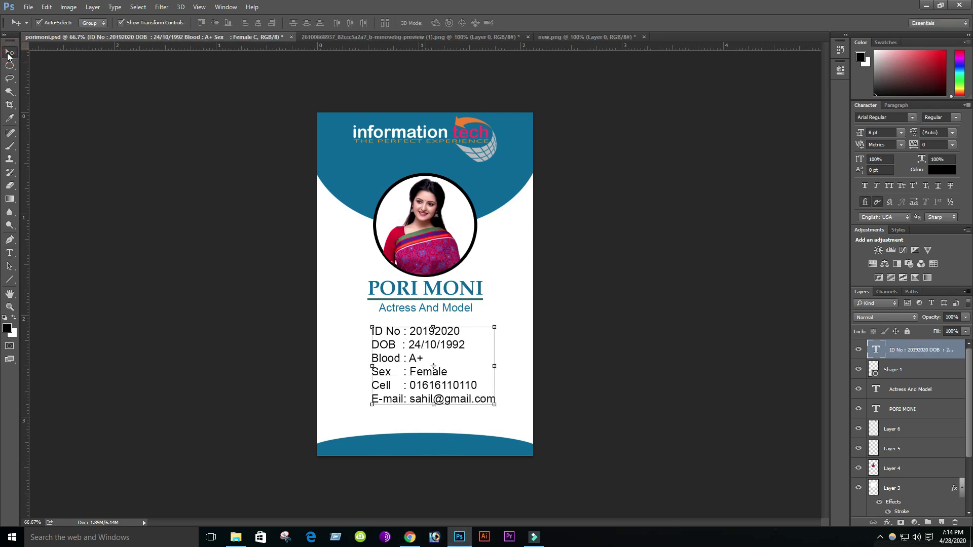
pyautogui.moveTo(415, 375); pyautogui.dragTo(415, 376)
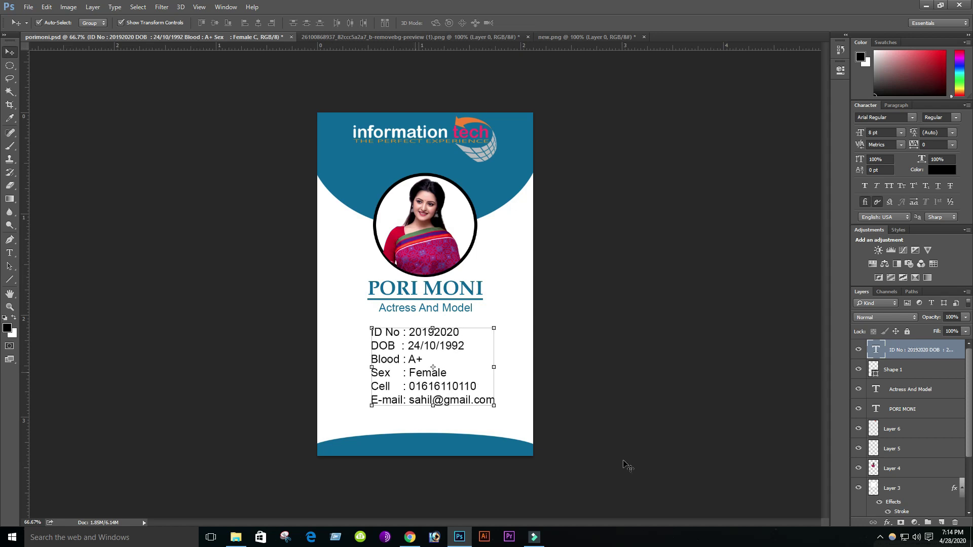
pyautogui.click(10, 255)
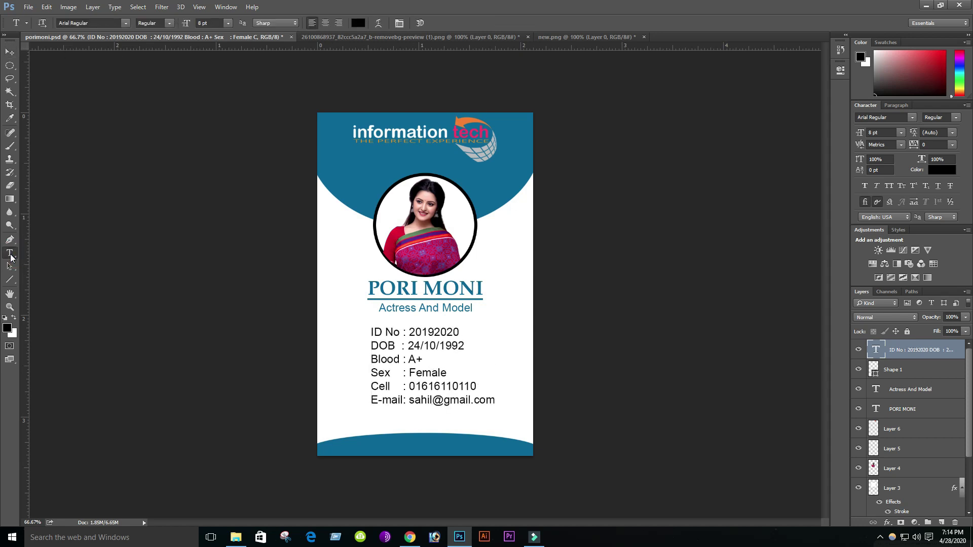
pyautogui.click(10, 54)
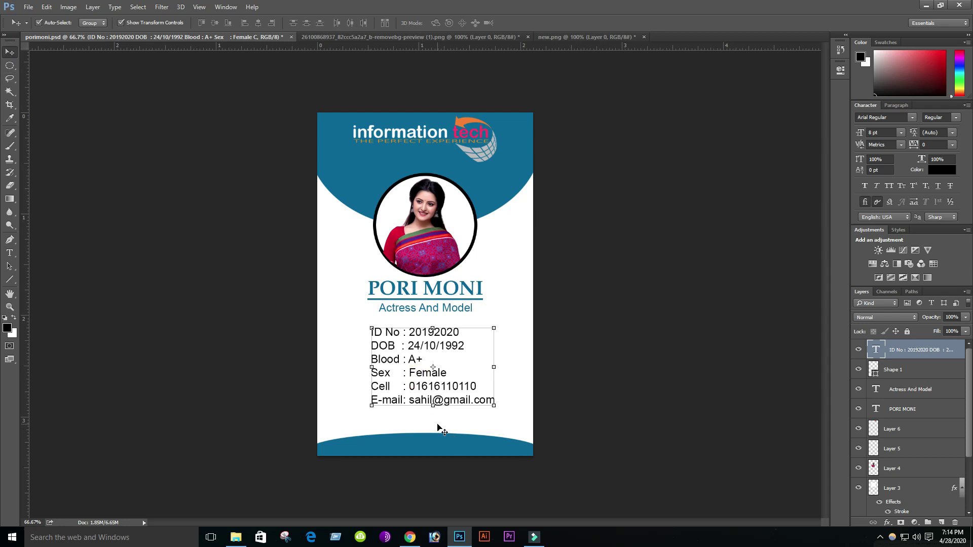
# - Centre the details block with the subtitle, name and logo, then save the card
pyautogui.keyDown('shift'); pyautogui.click(436, 310); pyautogui.keyUp('shift')
pyautogui.keyDown('shift'); pyautogui.click(418, 294); pyautogui.keyUp('shift')
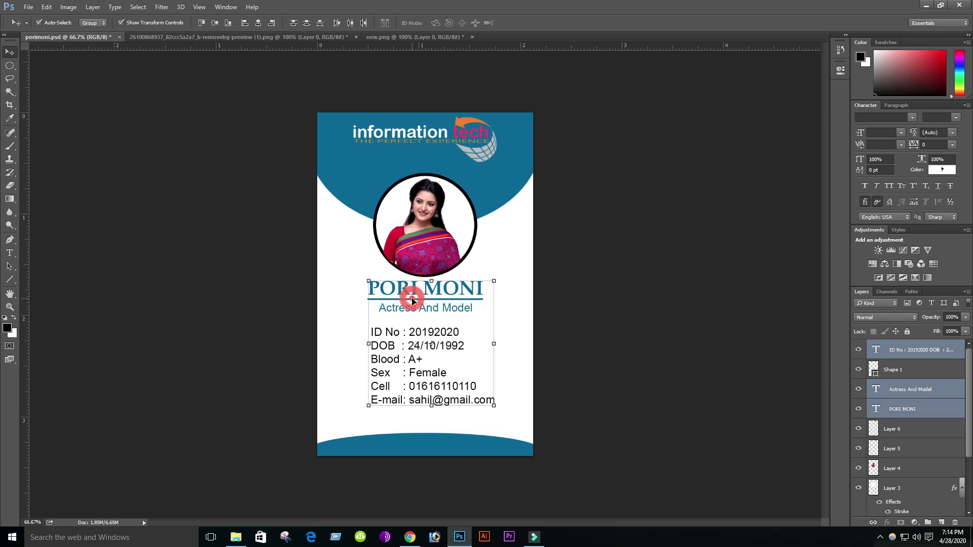
pyautogui.keyDown('shift'); pyautogui.click(410, 132); pyautogui.keyUp('shift')
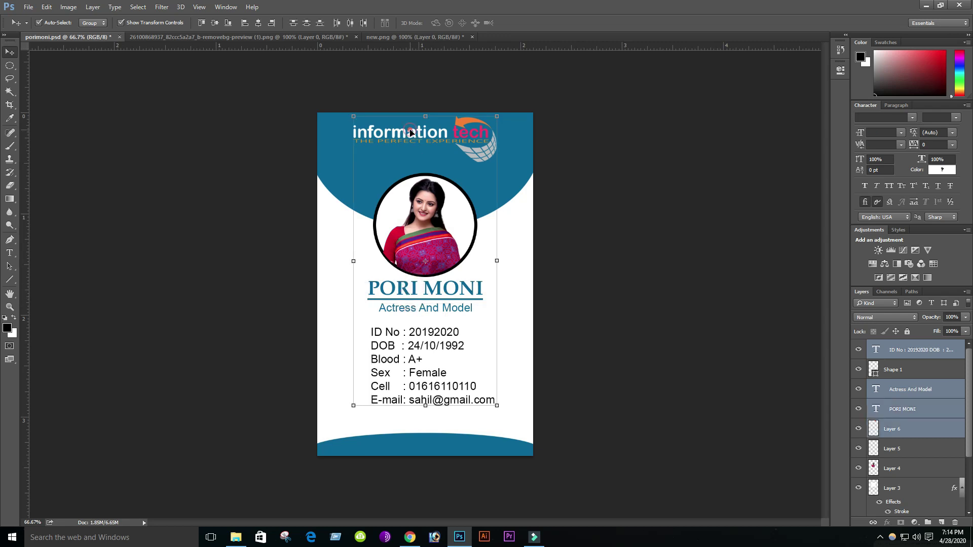
pyautogui.click(257, 24)
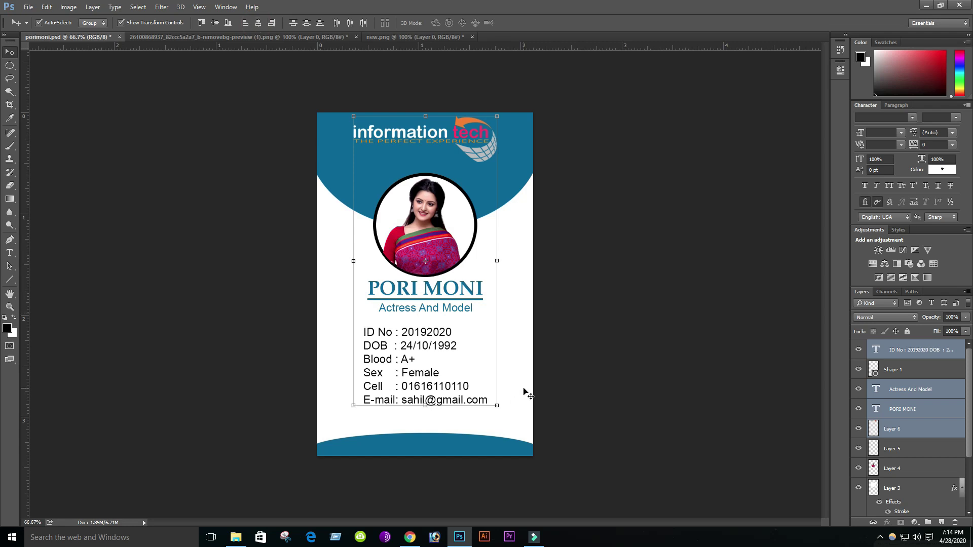
pyautogui.click(524, 390)
pyautogui.hotkey('ctrl', 's')
pyautogui.click(10, 252)
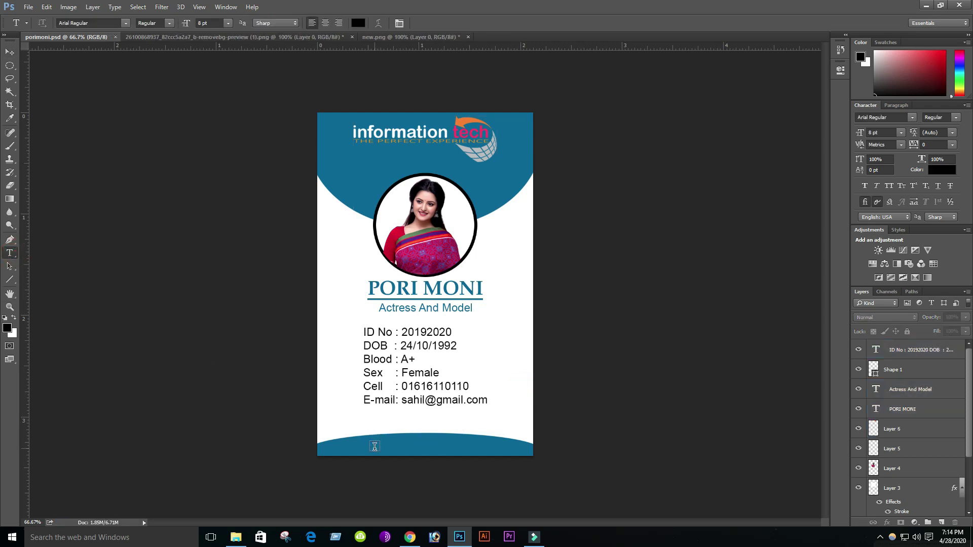
pyautogui.click(916, 350)
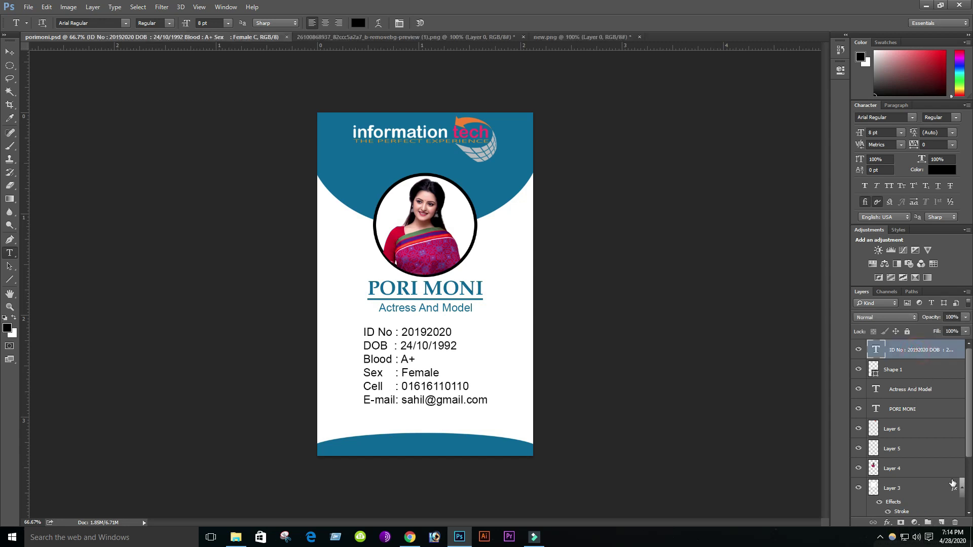
pyautogui.click(371, 448)
pyautogui.write('www.infrmati')
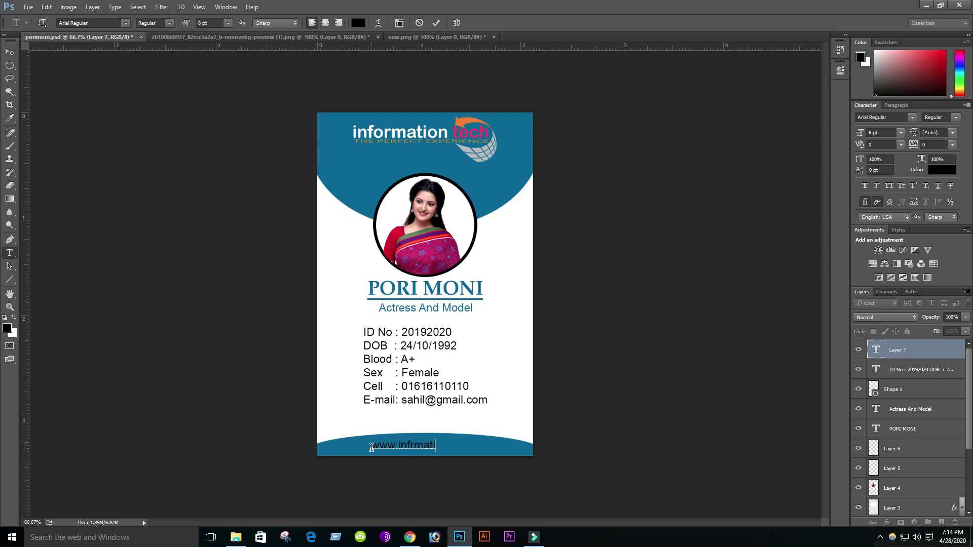
pyautogui.write('ontech ')
pyautogui.write('m')
pyautogui.click(10, 51)
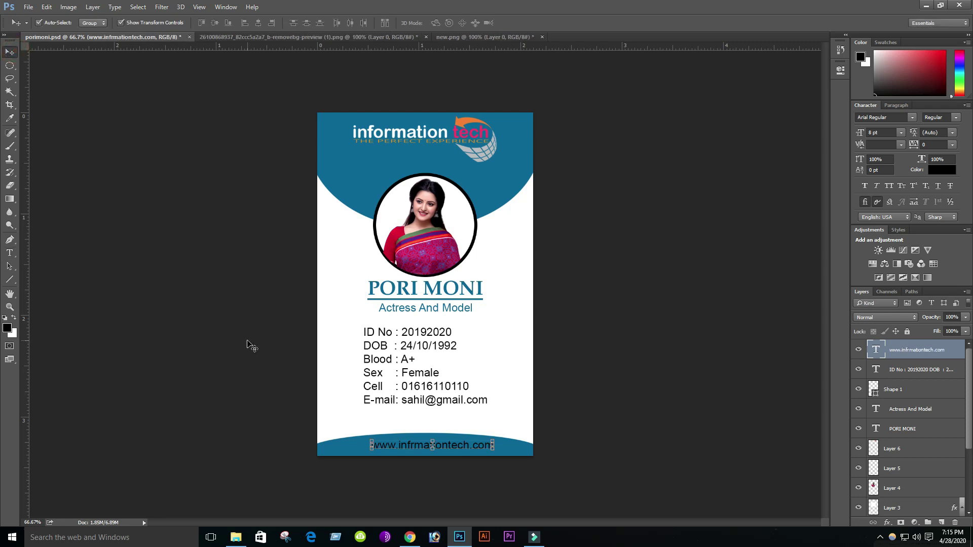
pyautogui.press('Left')
pyautogui.press('Left')
pyautogui.press('Left')
pyautogui.press('Left')
pyautogui.press('Left')
pyautogui.press('Left')
pyautogui.press('Left')
pyautogui.press('Left')
pyautogui.press('Left')
pyautogui.press('Left')
pyautogui.press('Left')
pyautogui.press('Left')
pyautogui.press('Left')
pyautogui.press('Left')
pyautogui.press('Left')
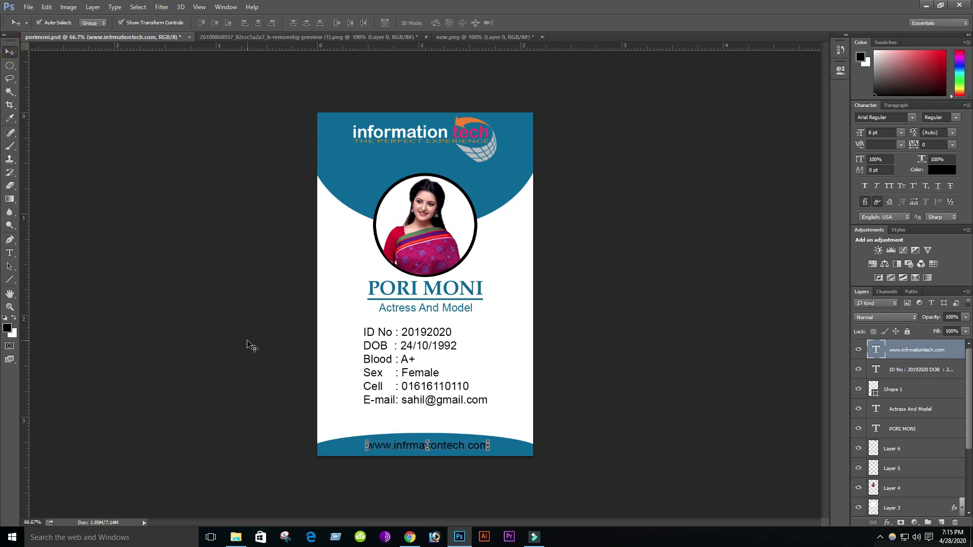
pyautogui.click(10, 252)
# - Make the website text white and 10 pt, then commit the edit
pyautogui.tripleClick(413, 446)
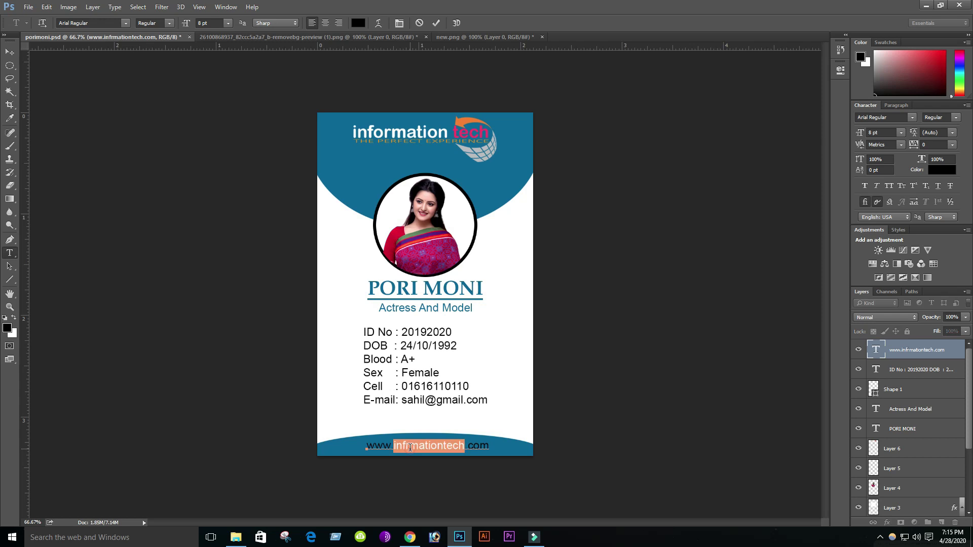
pyautogui.click(357, 22)
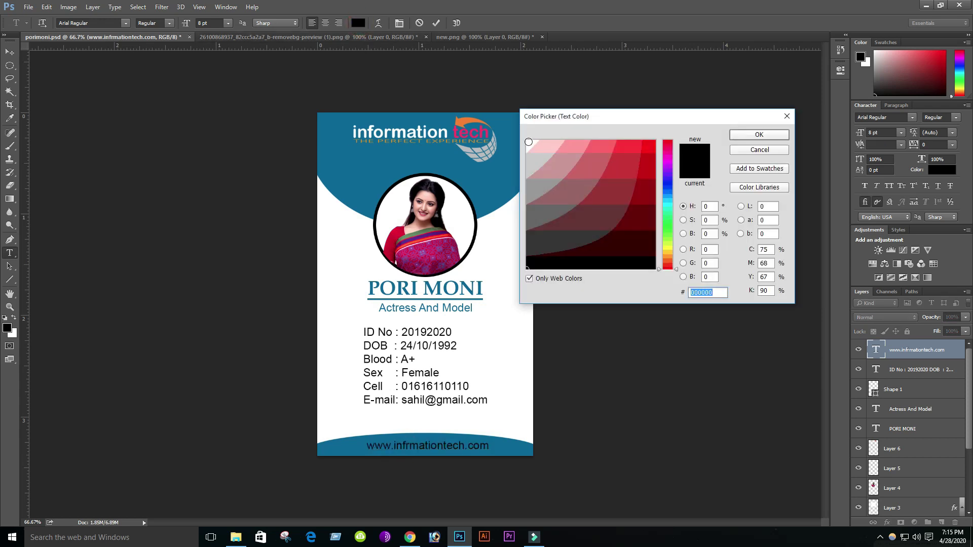
pyautogui.click(528, 142)
pyautogui.click(759, 135)
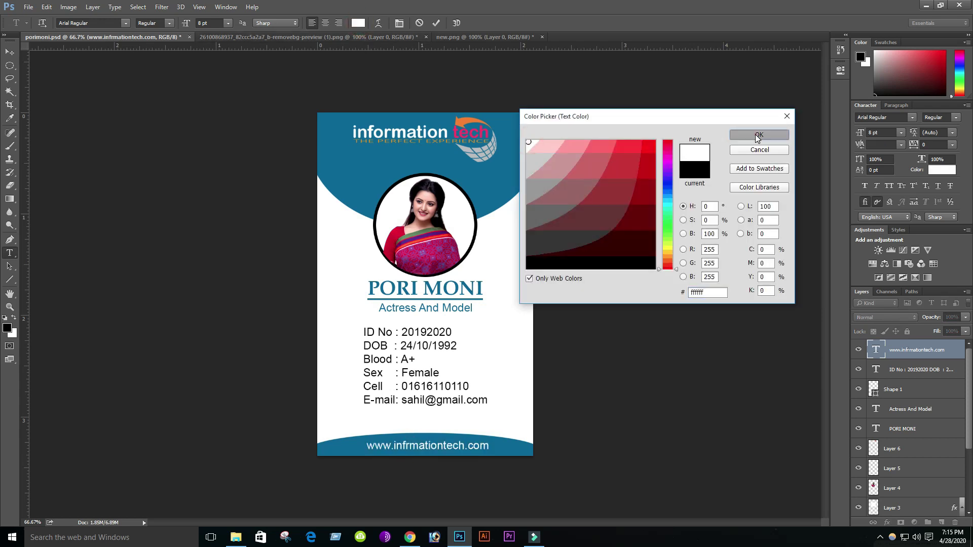
pyautogui.click(228, 24)
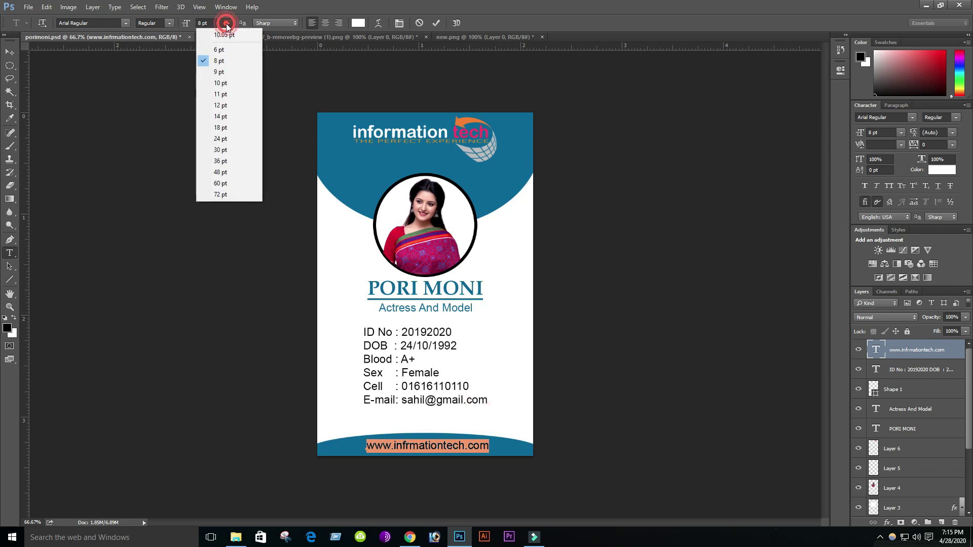
pyautogui.click(220, 84)
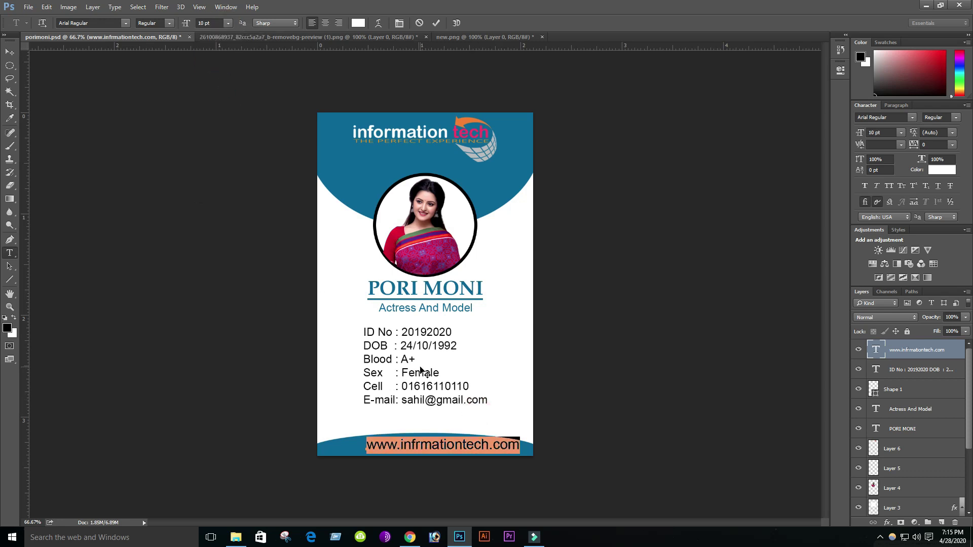
pyautogui.click(447, 443)
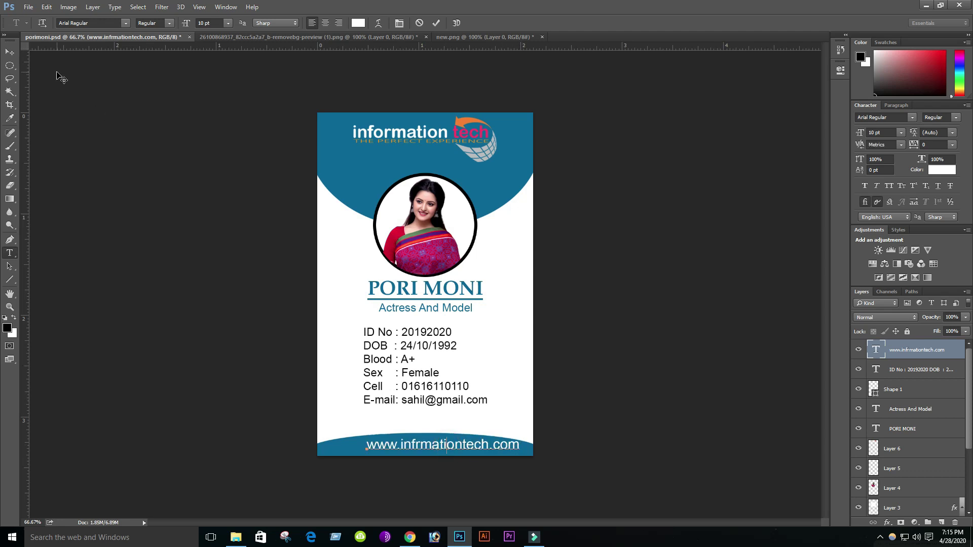
pyautogui.click(10, 52)
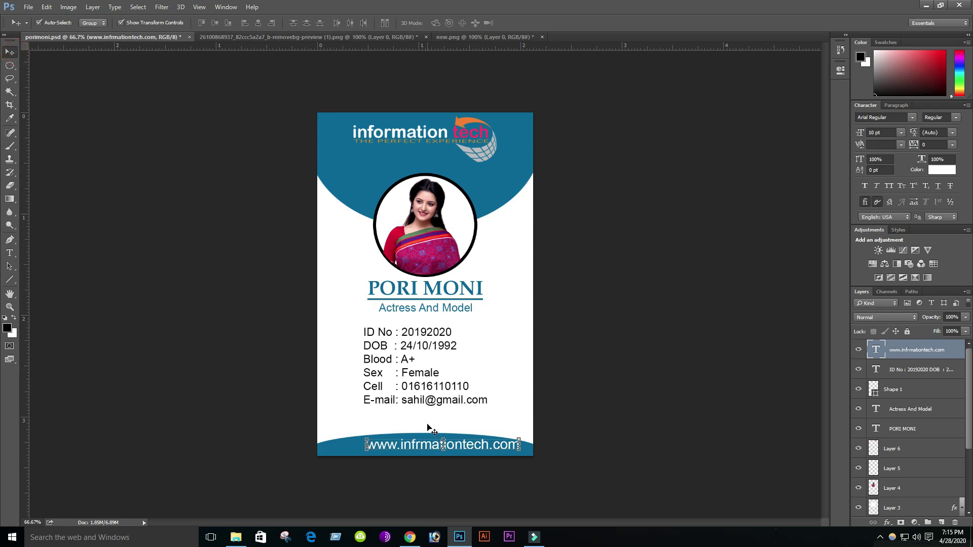
# - Align the website text horizontally with the details, subtitle, name, underline and background layers
pyautogui.keyDown('shift'); pyautogui.click(408, 335); pyautogui.keyUp('shift')
pyautogui.keyDown('shift'); pyautogui.click(415, 308); pyautogui.keyUp('shift')
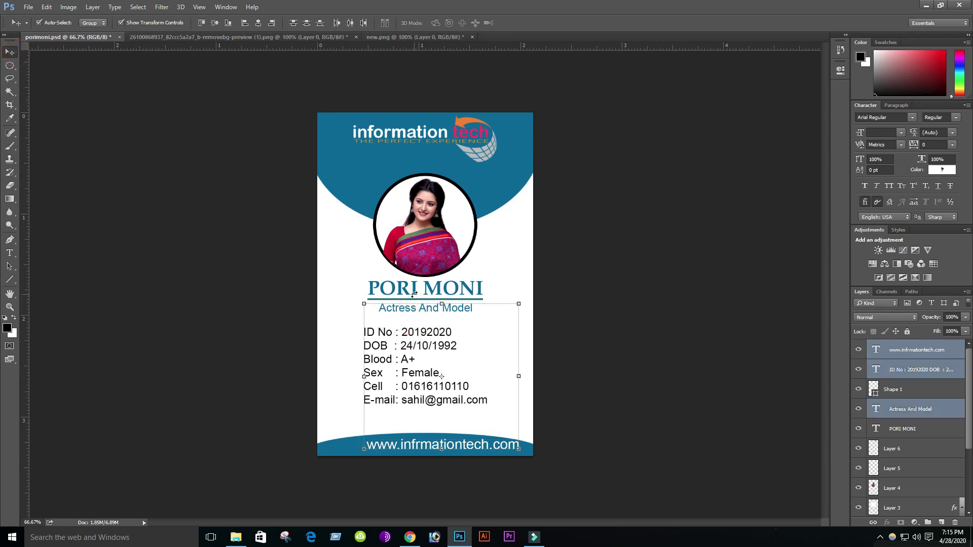
pyautogui.keyDown('shift'); pyautogui.click(397, 291); pyautogui.keyUp('shift')
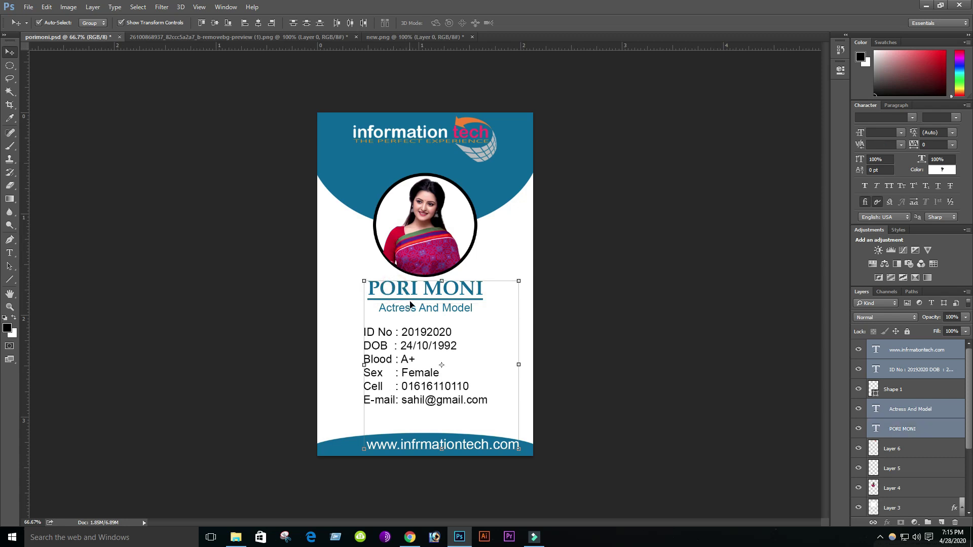
pyautogui.keyDown('shift'); pyautogui.click(411, 299); pyautogui.keyUp('shift')
pyautogui.keyDown('shift'); pyautogui.click(397, 136); pyautogui.keyUp('shift')
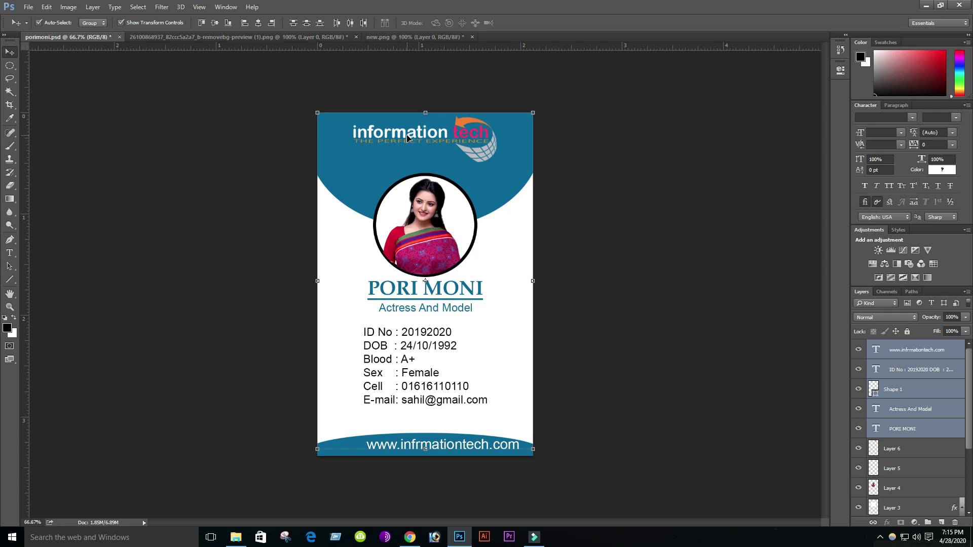
pyautogui.keyDown('shift'); pyautogui.click(407, 136); pyautogui.keyUp('shift')
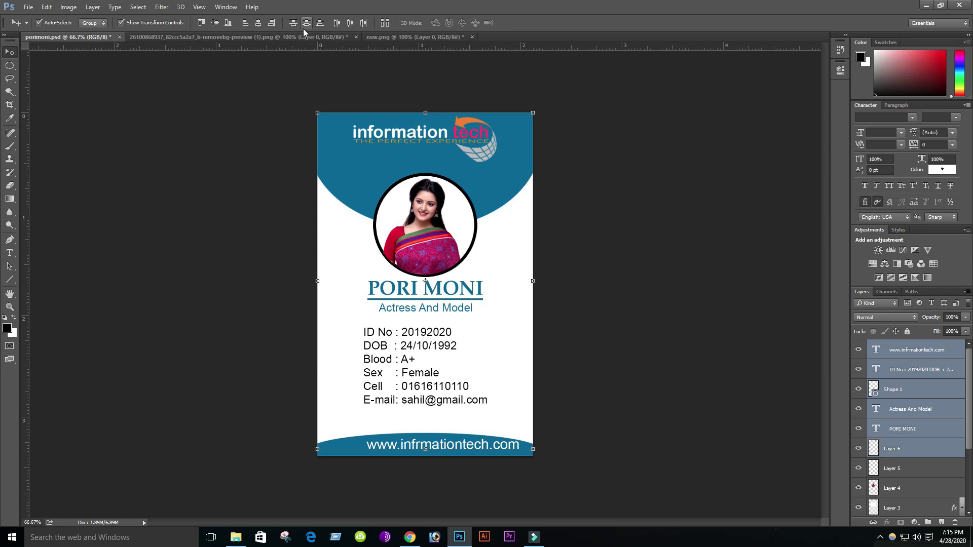
pyautogui.click(257, 24)
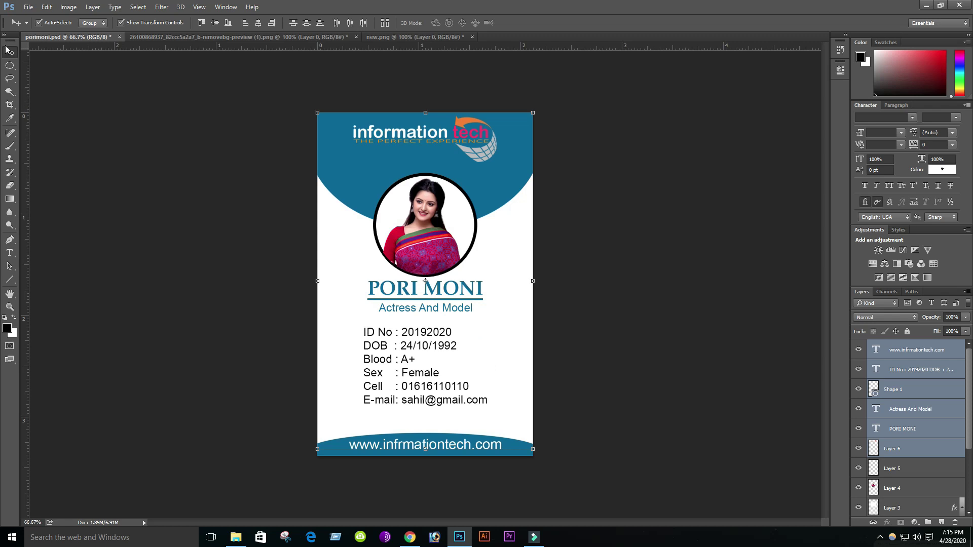
pyautogui.click(363, 305)
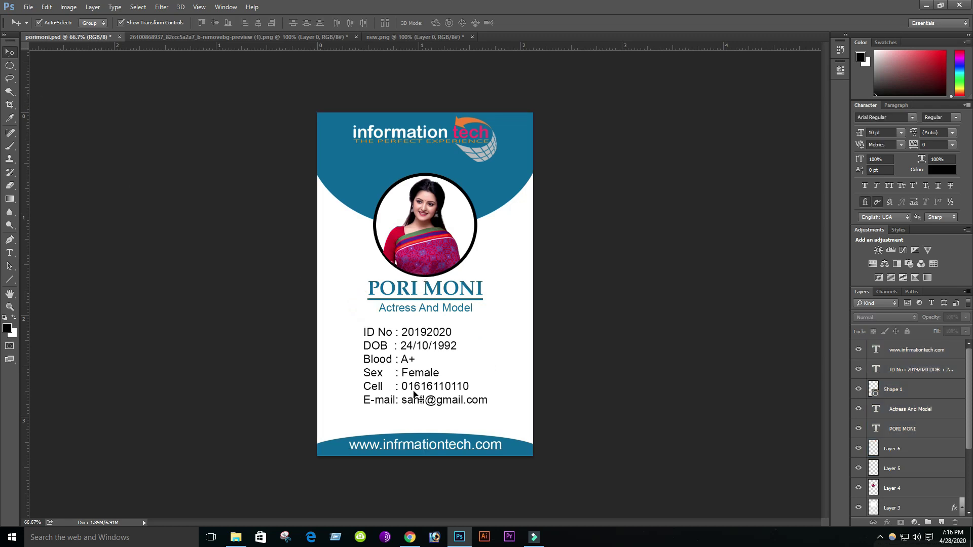
# - Nudge the website text slightly lower within the footer band
pyautogui.click(419, 447)
pyautogui.press('Down')
pyautogui.press('Down')
pyautogui.press('Down')
pyautogui.press('Down')
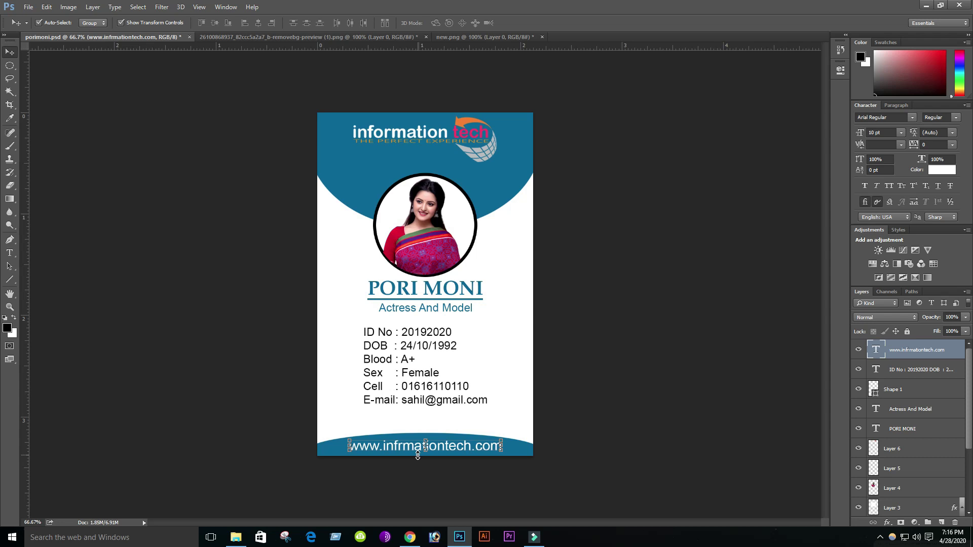
pyautogui.click(486, 373)
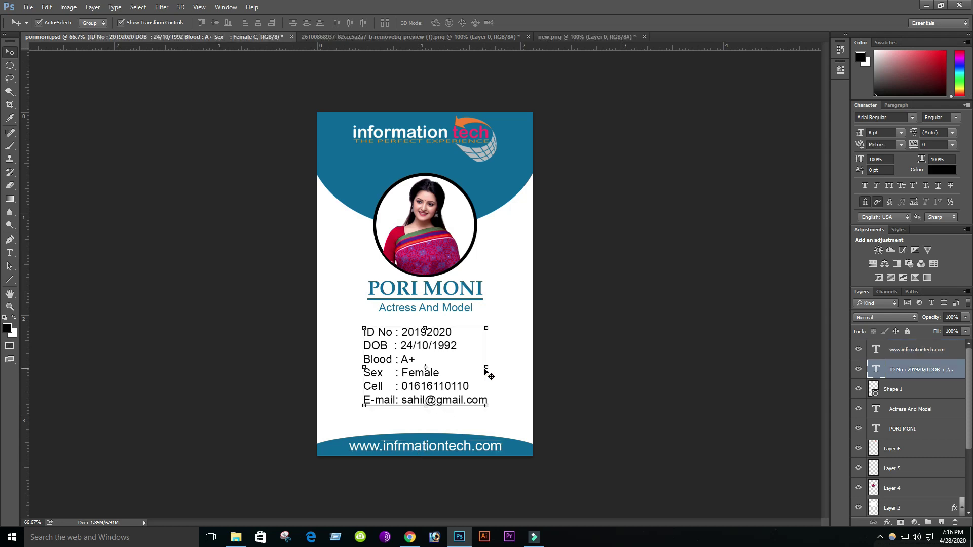
pyautogui.click(504, 313)
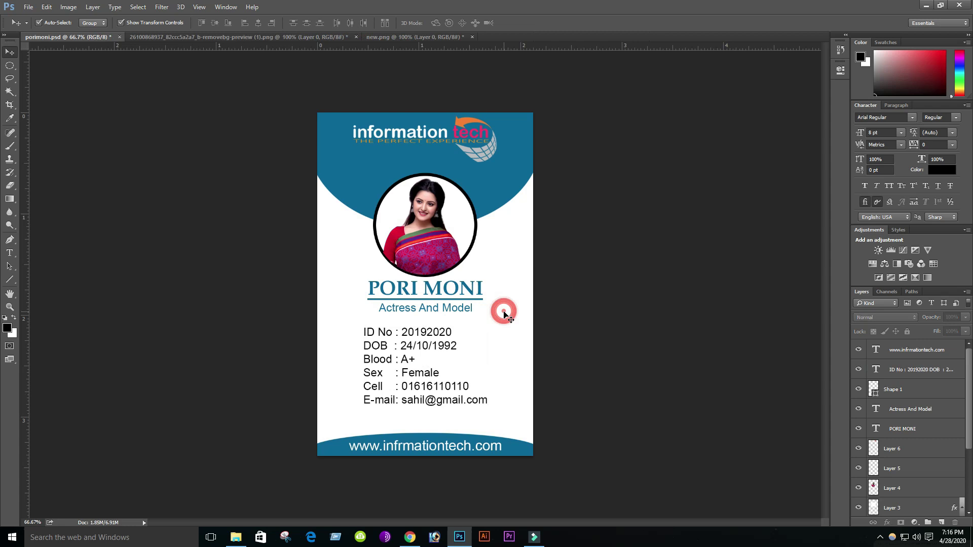
pyautogui.click(27, 8)
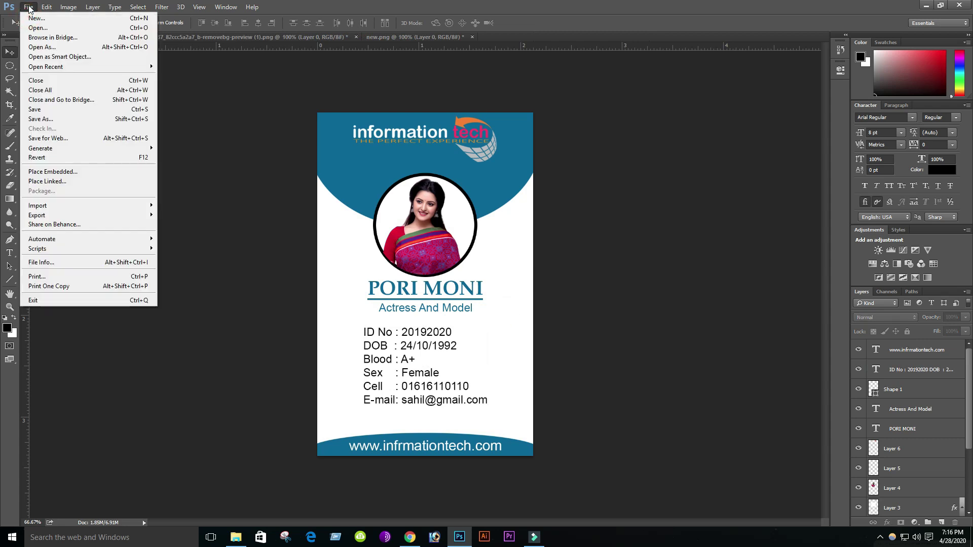
# - Save the card for web using the JPEG High preset (quality 60) as porimoni.jpg
pyautogui.click(47, 139)
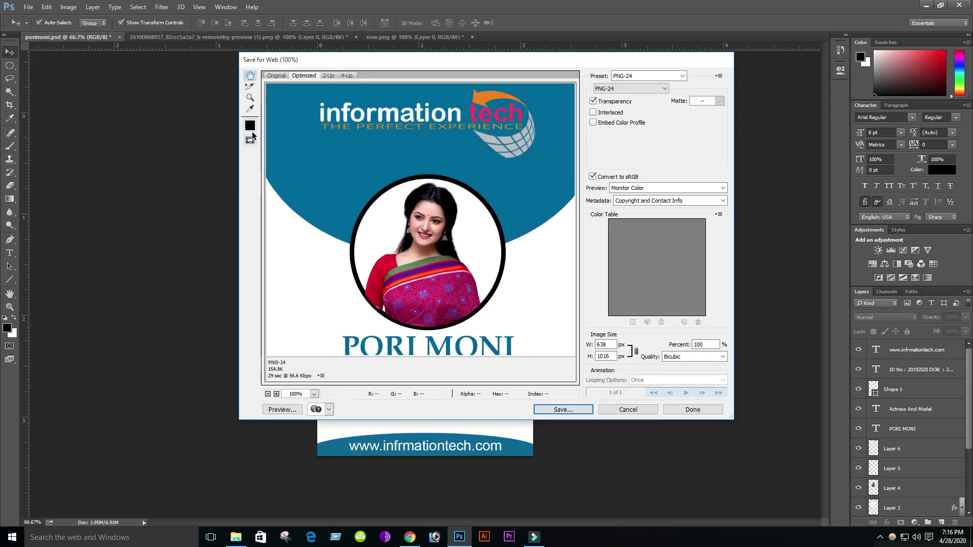
pyautogui.click(682, 75)
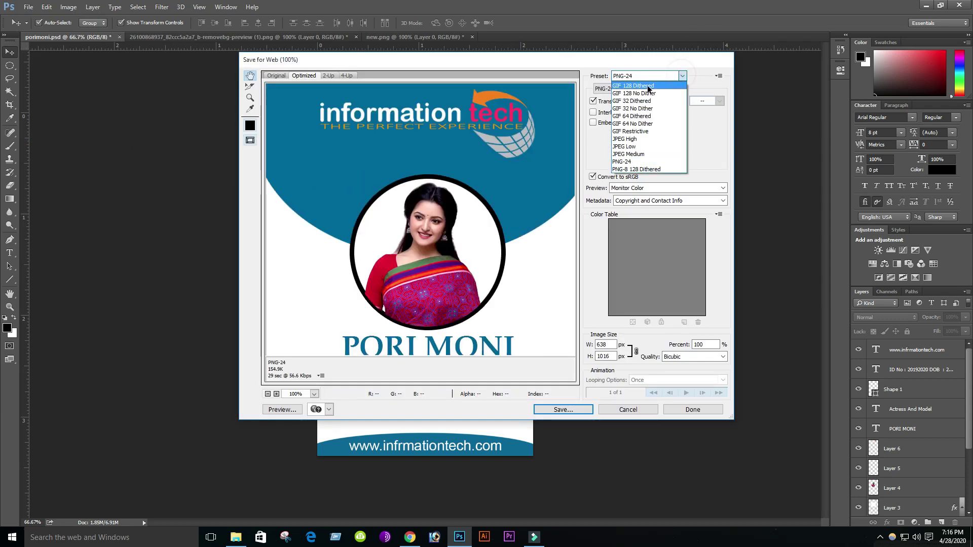
pyautogui.click(627, 139)
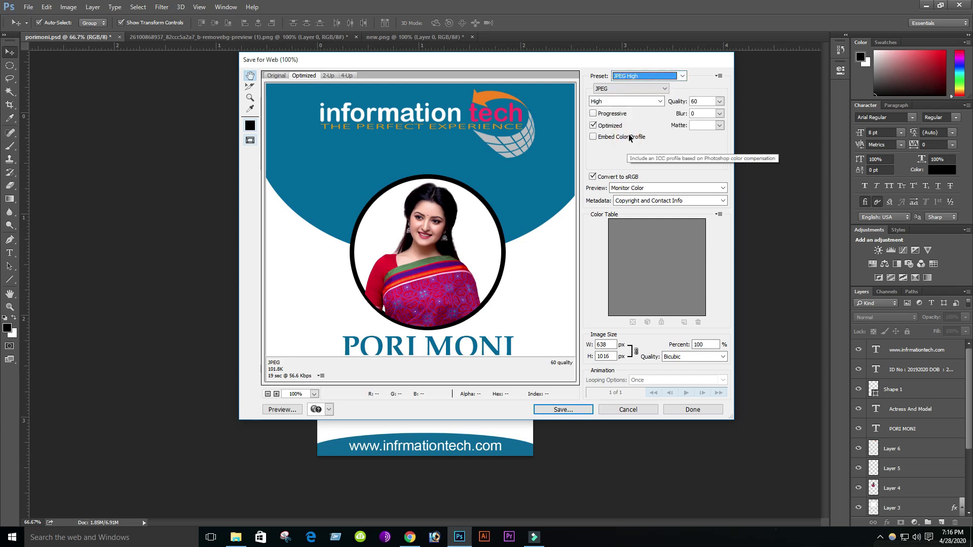
pyautogui.click(569, 410)
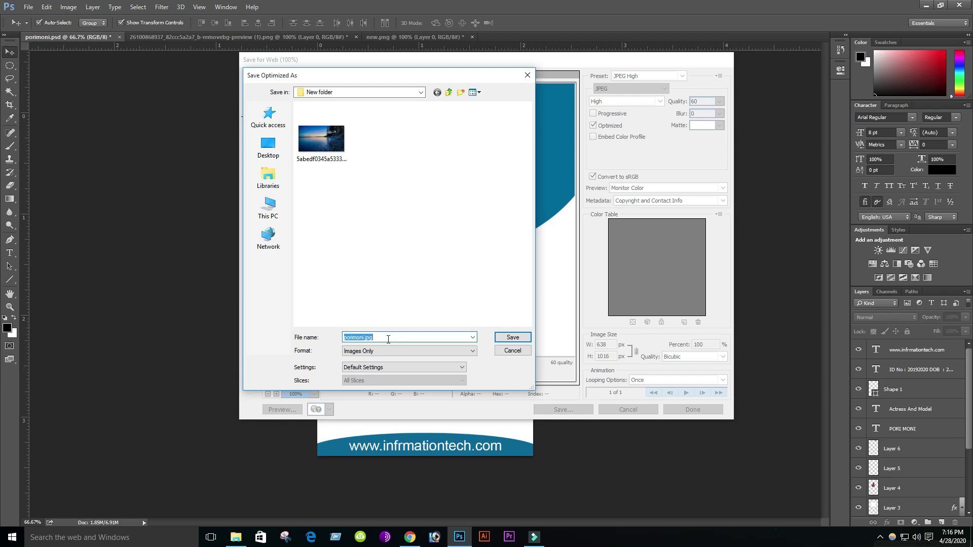
pyautogui.click(512, 337)
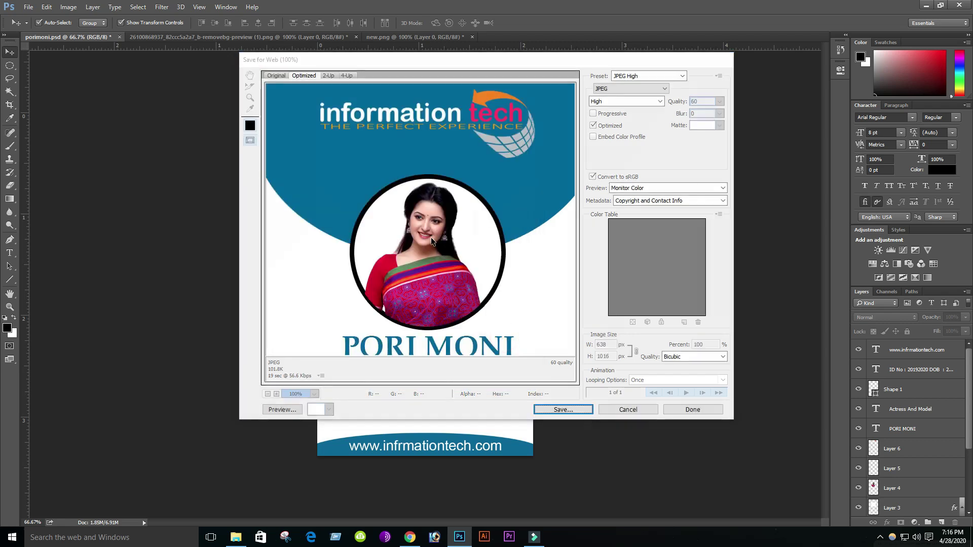